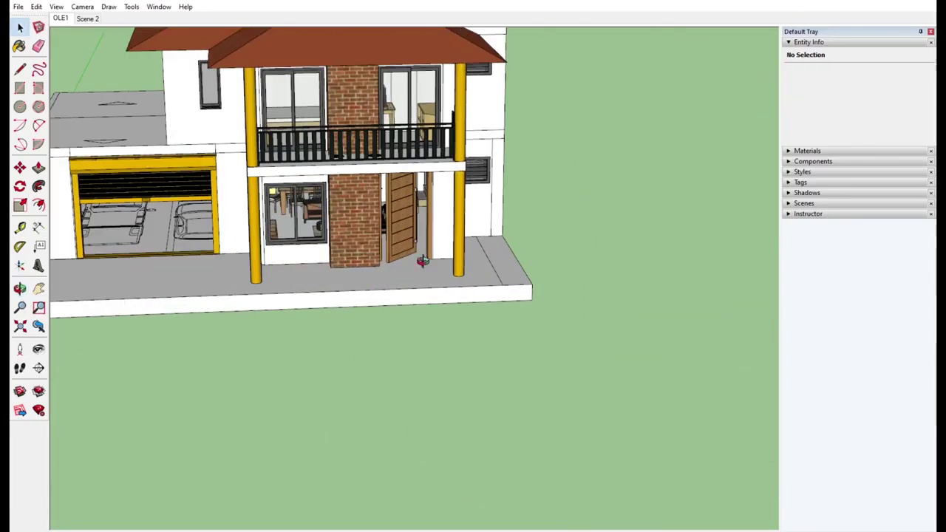
Step: Orbit around the house to the garage side, then box-select the entire model
middle_click_drag(436, 272, 419, 190)
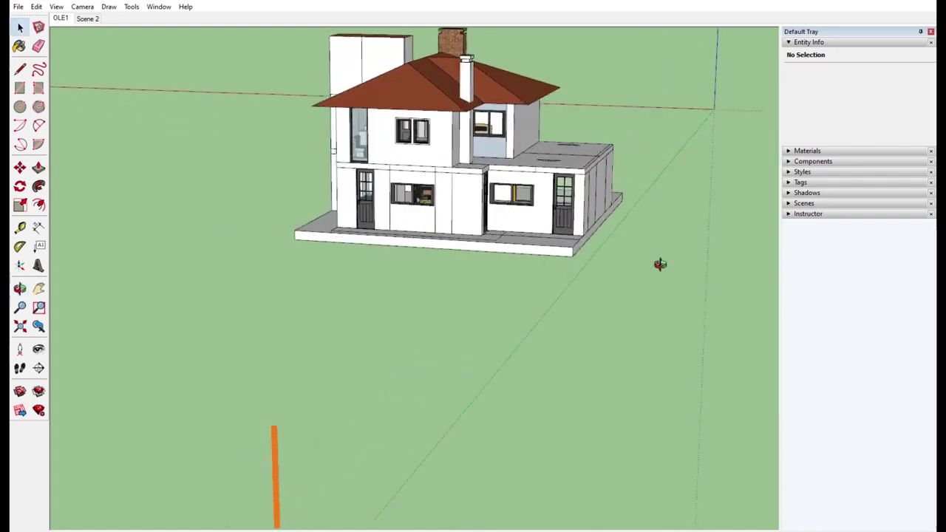
mouse_move(460, 216)
middle_mouse_down()
mouse_move(511, 209)
mouse_move(444, 207)
mouse_move(384, 220)
mouse_move(462, 235)
mouse_move(454, 232)
mouse_move(666, 229)
mouse_move(384, 243)
middle_mouse_up()
scroll(479, 232, "up", 3)
scroll(373, 244, "down", 2)
mouse_move(236, 120)
left_mouse_down()
mouse_move(606, 431)
mouse_move(669, 410)
left_mouse_up()
mouse_move(170, 84)
left_mouse_down()
mouse_move(411, 232)
mouse_move(687, 437)
left_mouse_up()
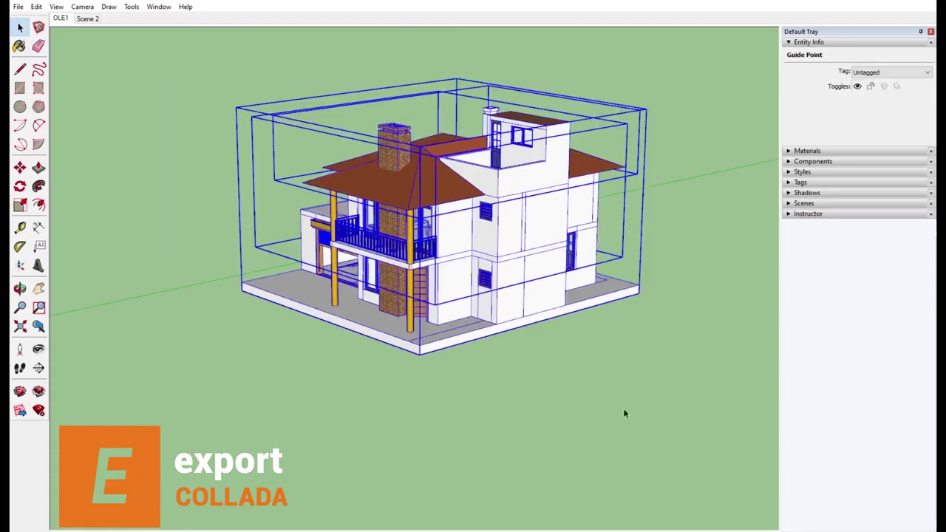
Step: Explode the house and choose COLLADA (*.dae) as the 3D model export type
right_click(415, 190)
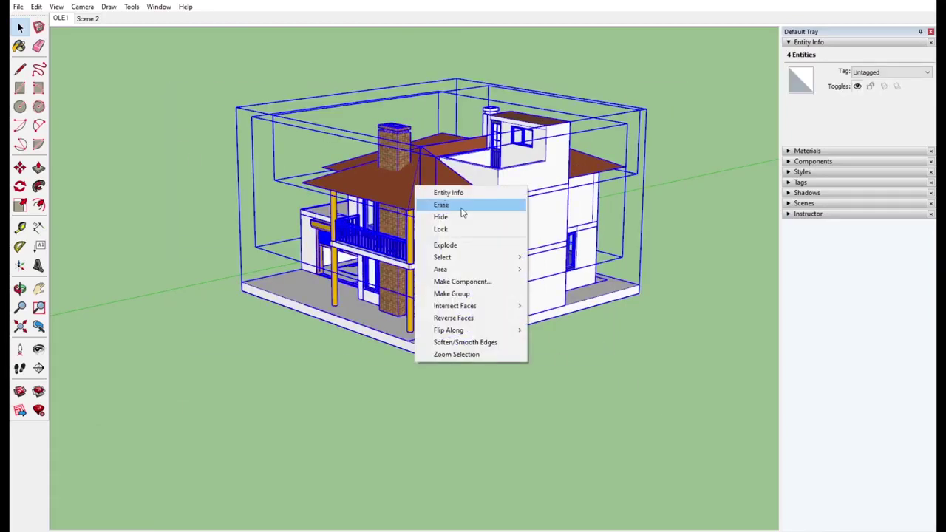
left_click(468, 249)
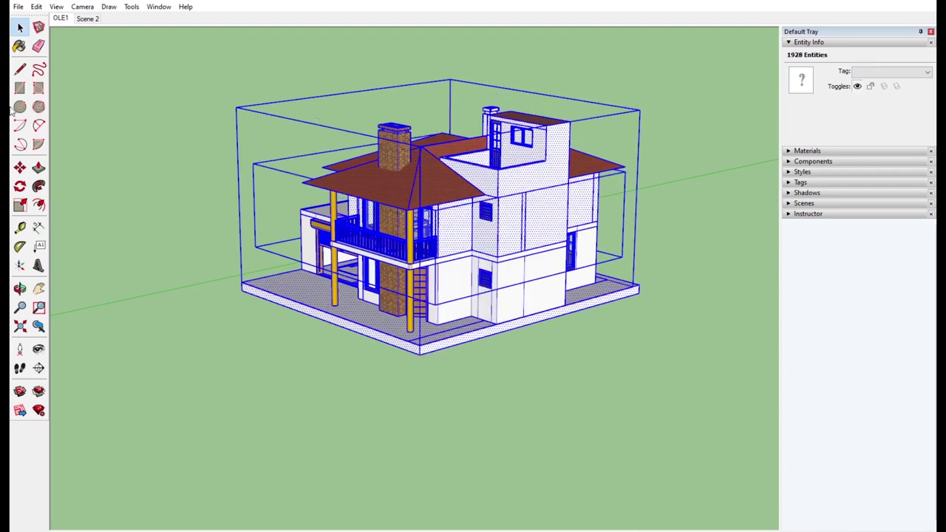
left_click(22, 9)
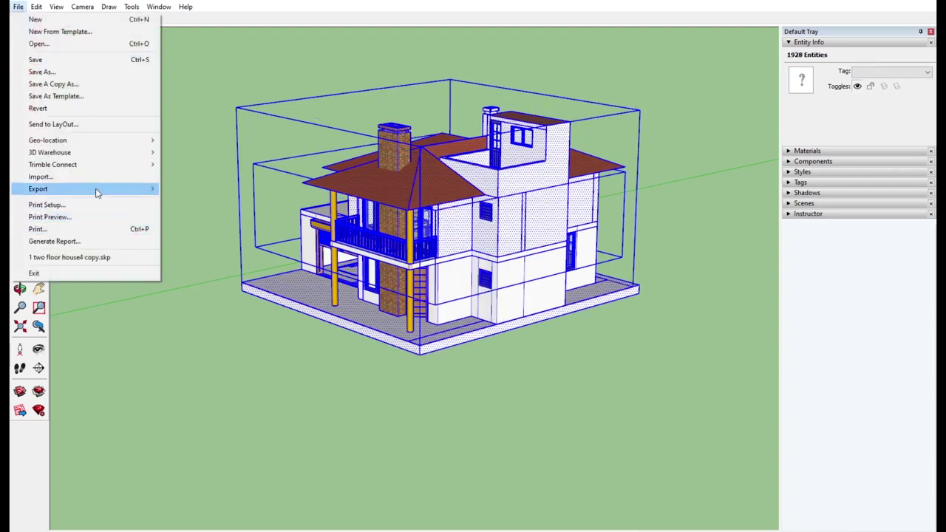
mouse_move(37, 189)
left_click(215, 190)
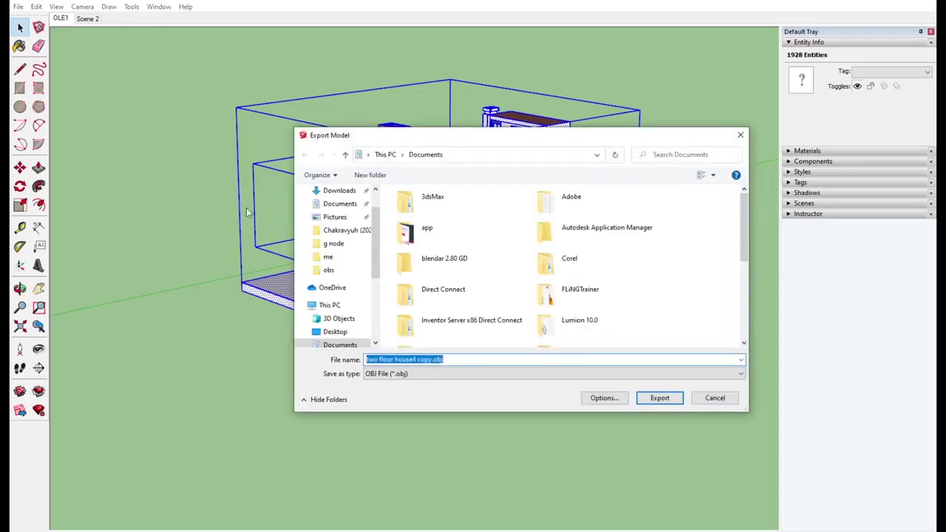
left_click(424, 374)
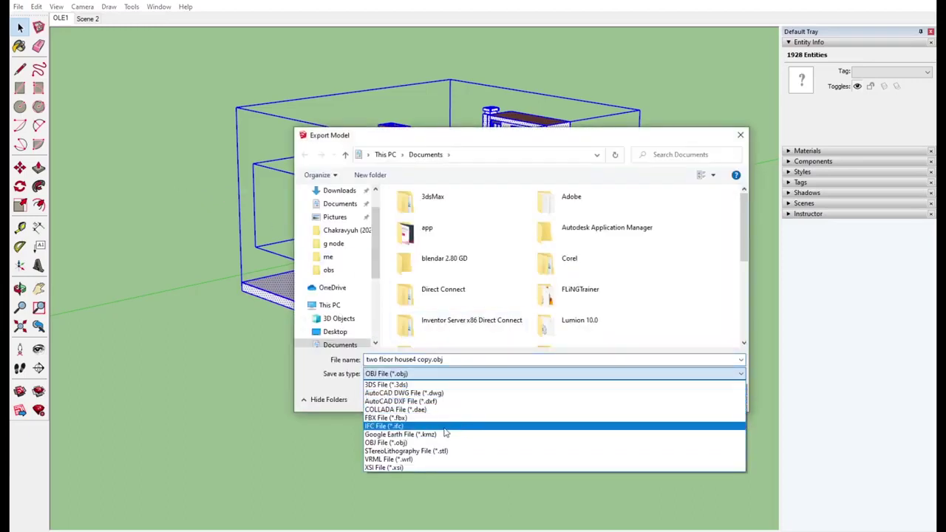
left_click(415, 409)
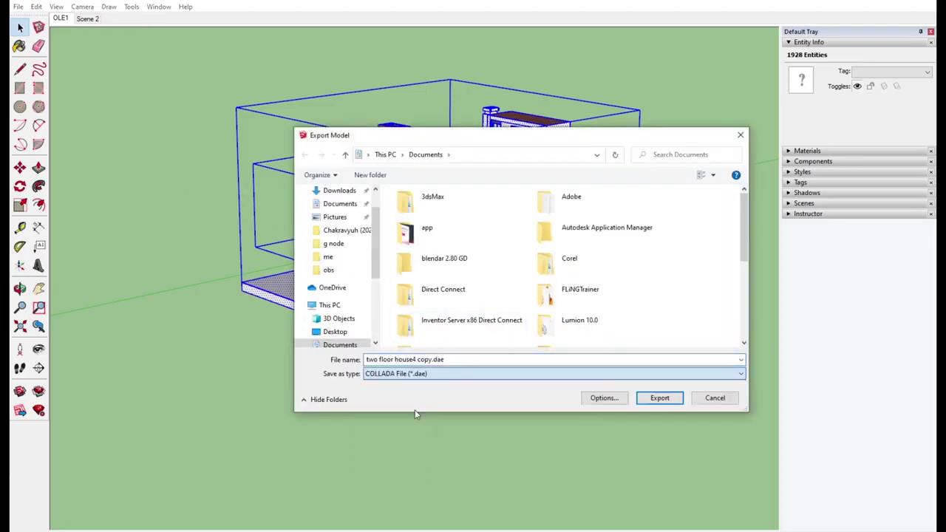
Step: Create and open a new Desktop folder named 'sk to bl' for the export
scroll(344, 216, "up", 2)
left_click(336, 213)
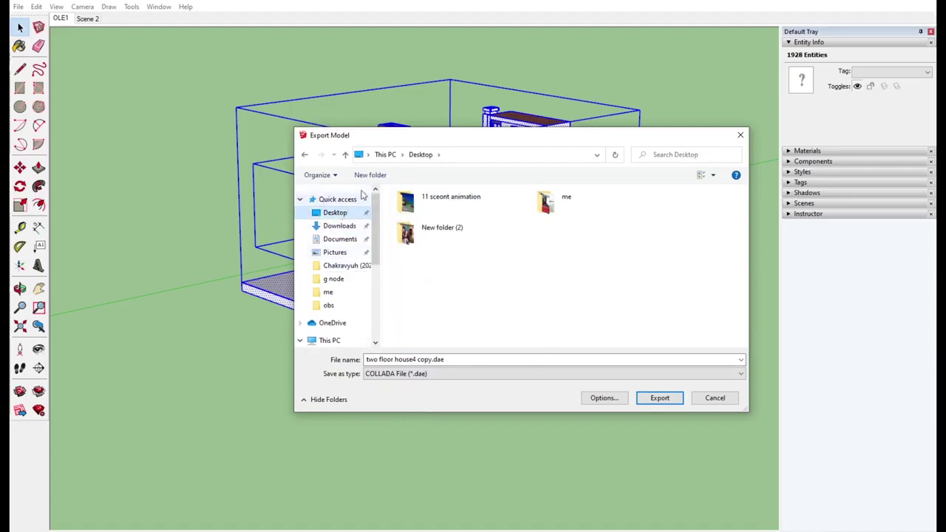
left_click(369, 175)
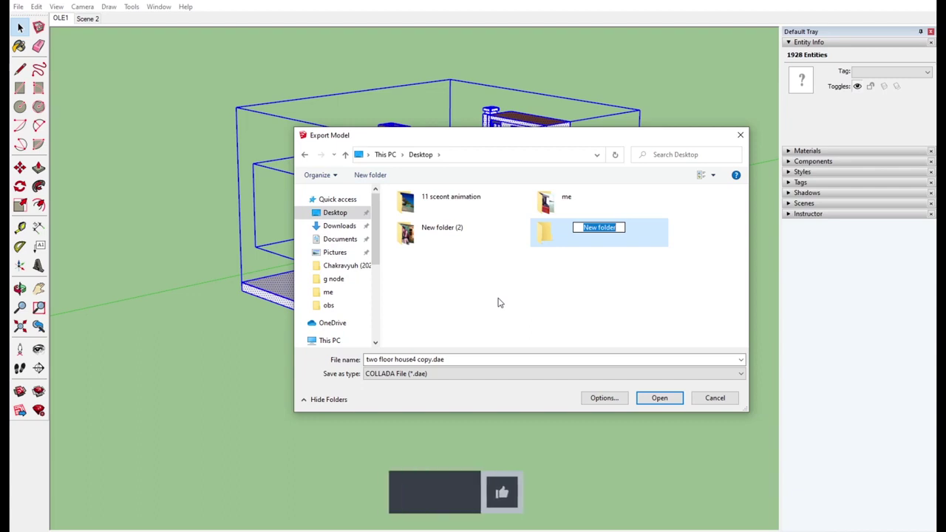
type("sk to bl")
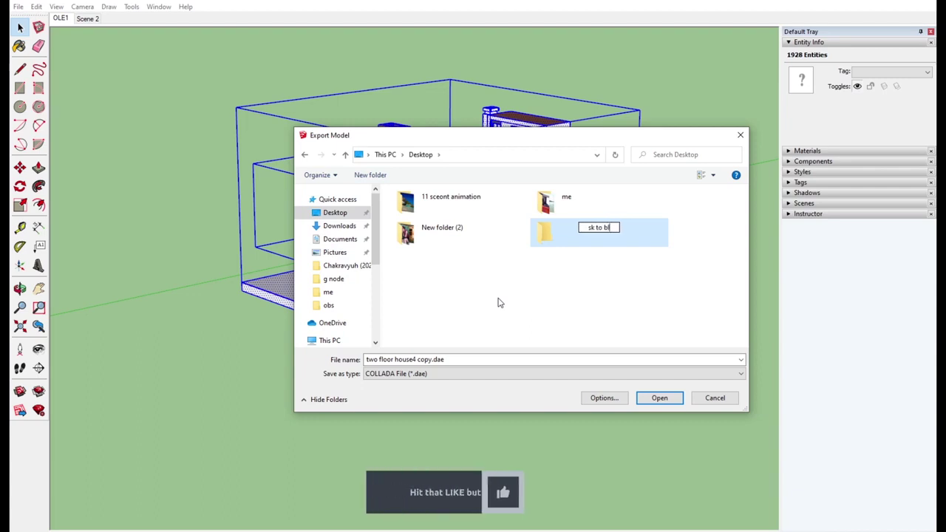
key("Return")
key("Return")
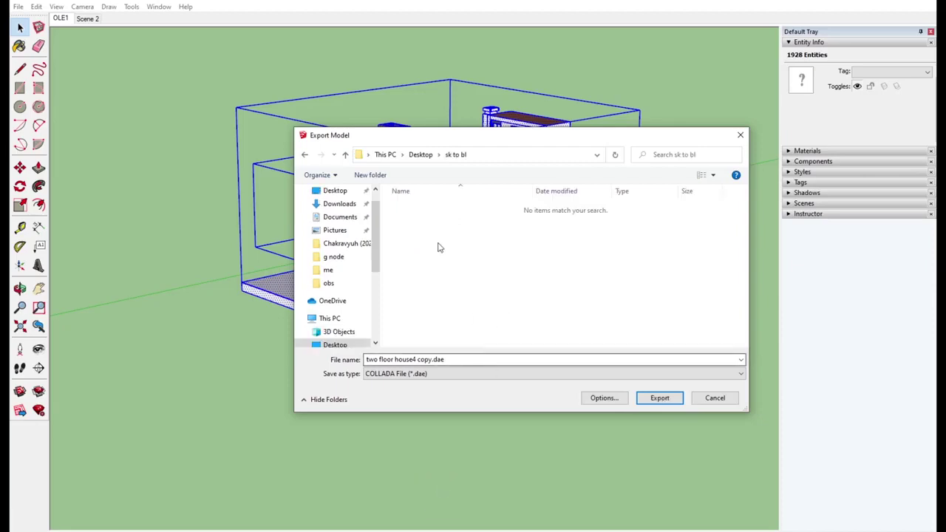
Step: Name the export collada-1, untick Triangulate all faces in Options, and export it
left_click(467, 358)
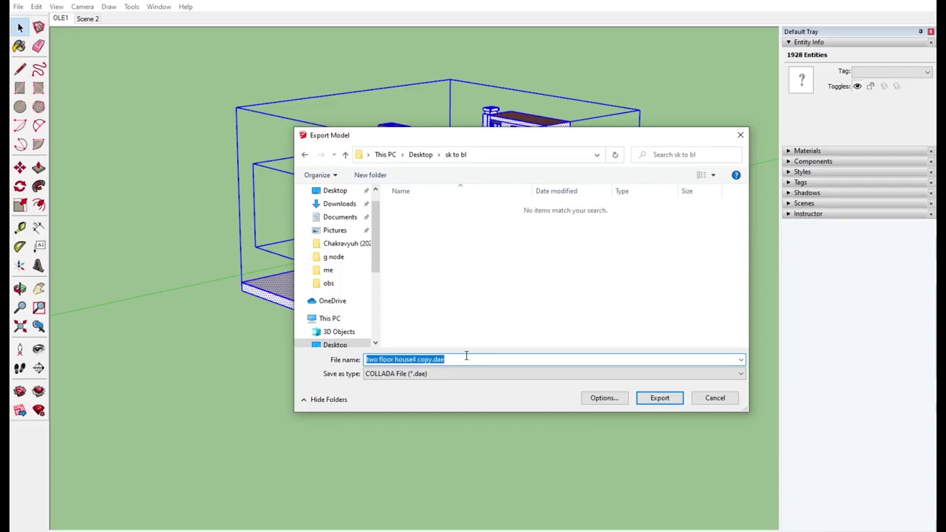
type("collada")
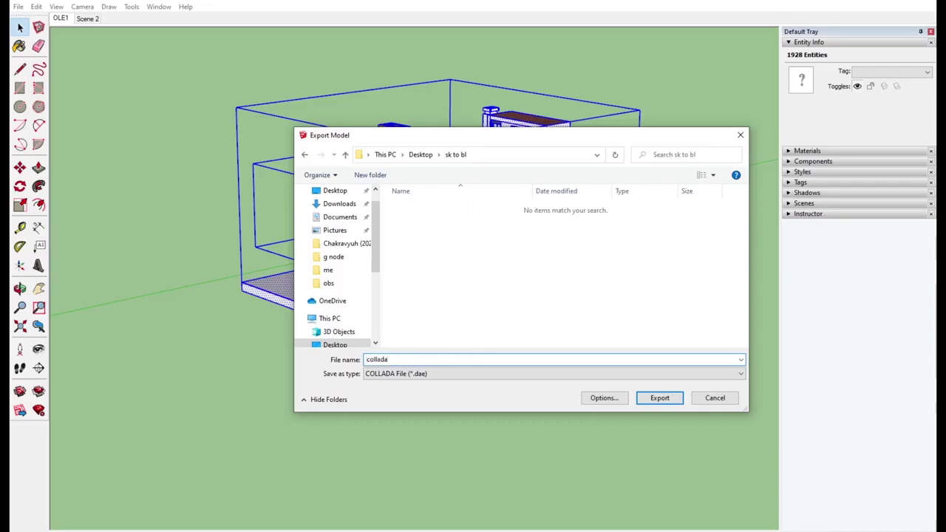
type("1")
left_click(619, 398)
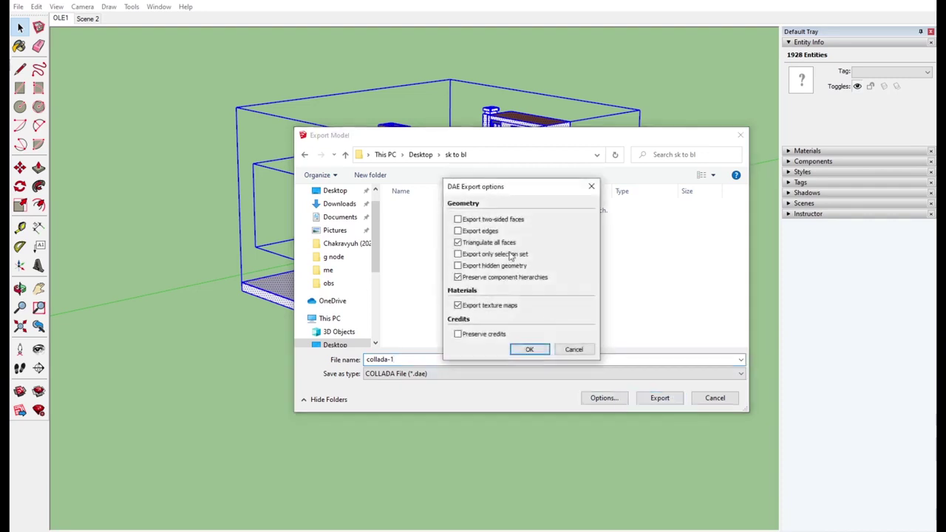
left_click(458, 243)
left_click(529, 349)
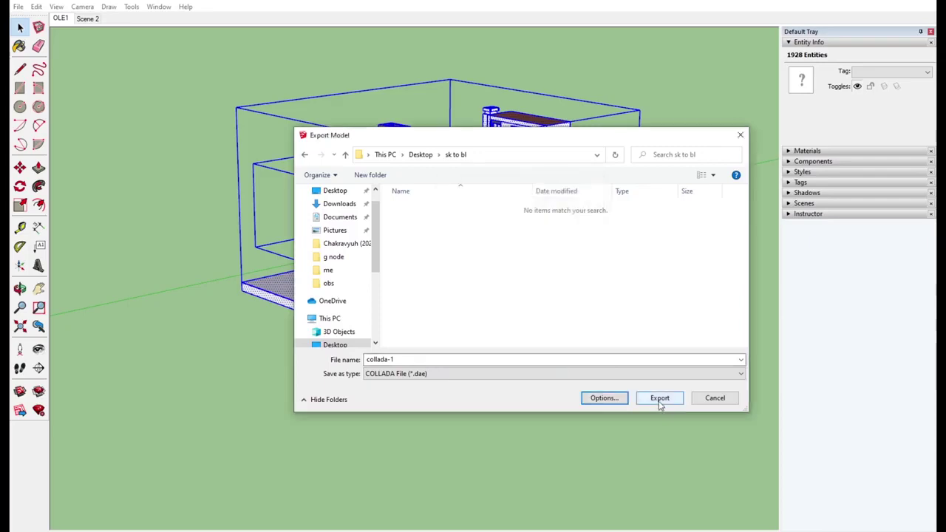
left_click(659, 399)
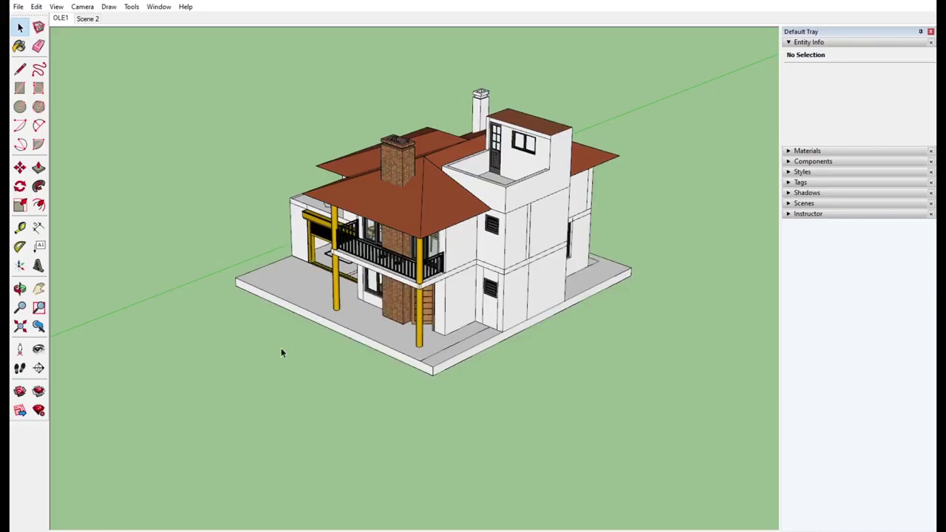
mouse_move(280, 352)
middle_mouse_down()
mouse_move(294, 366)
mouse_move(273, 347)
middle_mouse_up()
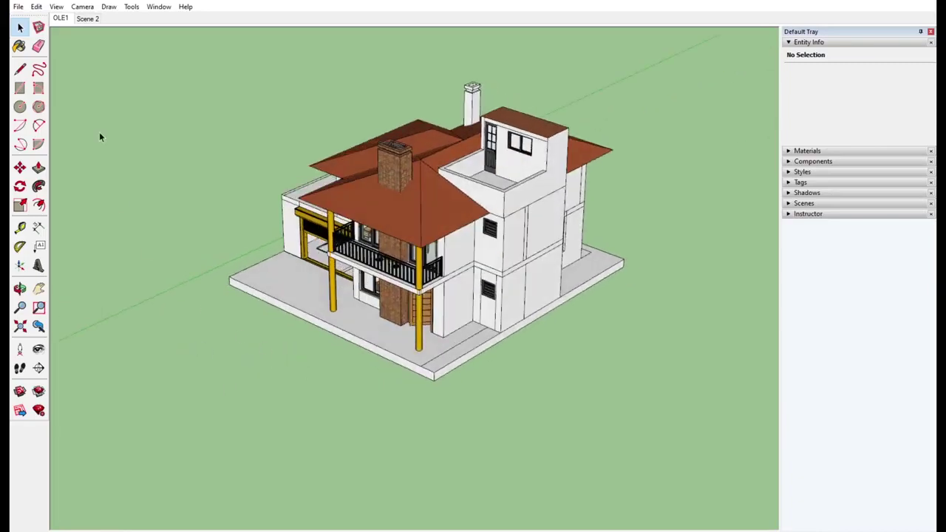
Step: Switch the 3D model export type to OBJ and name the file obj-1
left_click(18, 6)
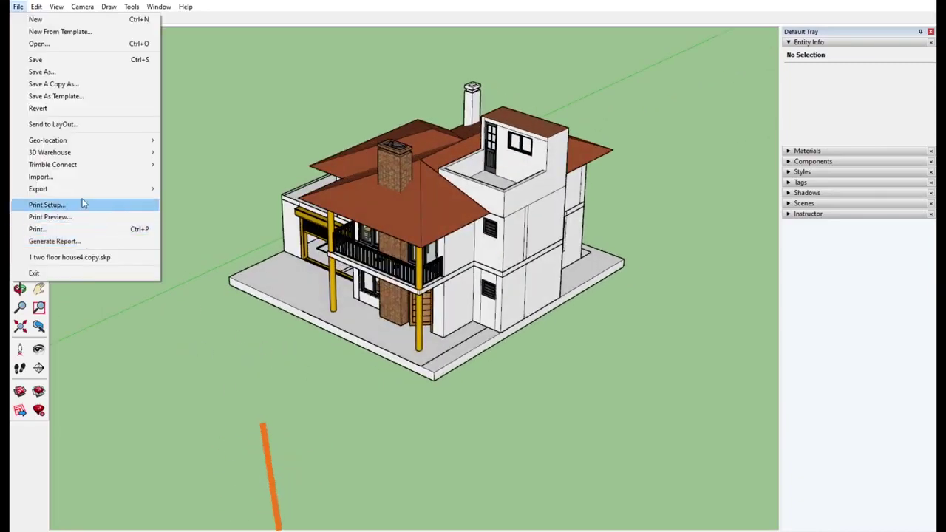
mouse_move(38, 189)
left_click(190, 185)
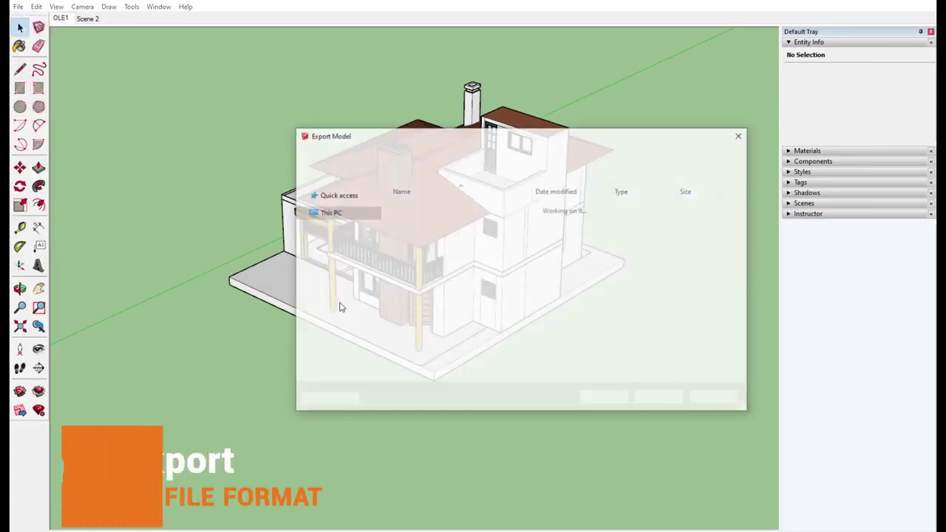
left_click(396, 374)
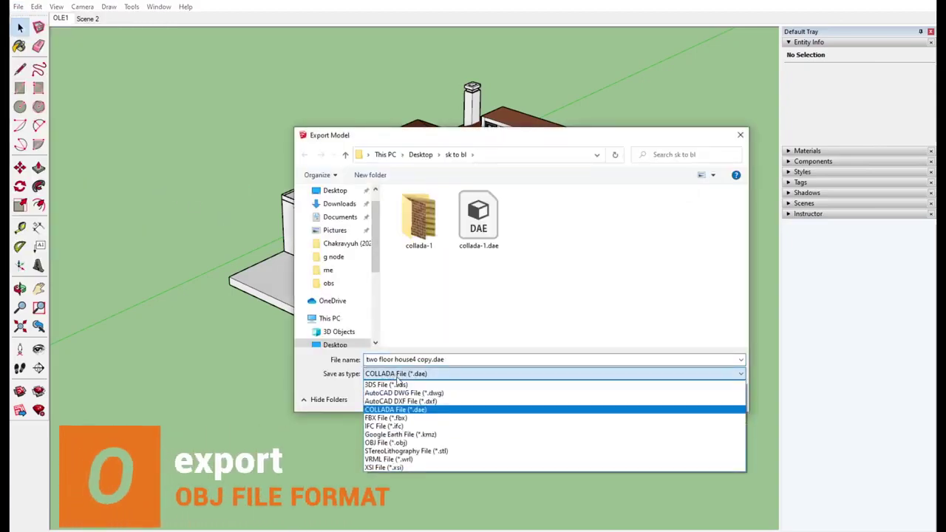
left_click(386, 385)
left_click(473, 359)
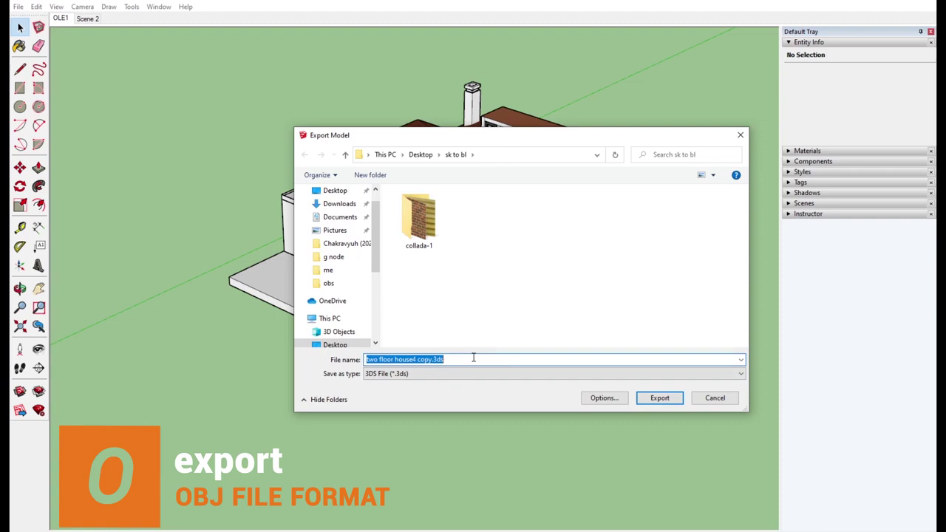
left_click(450, 374)
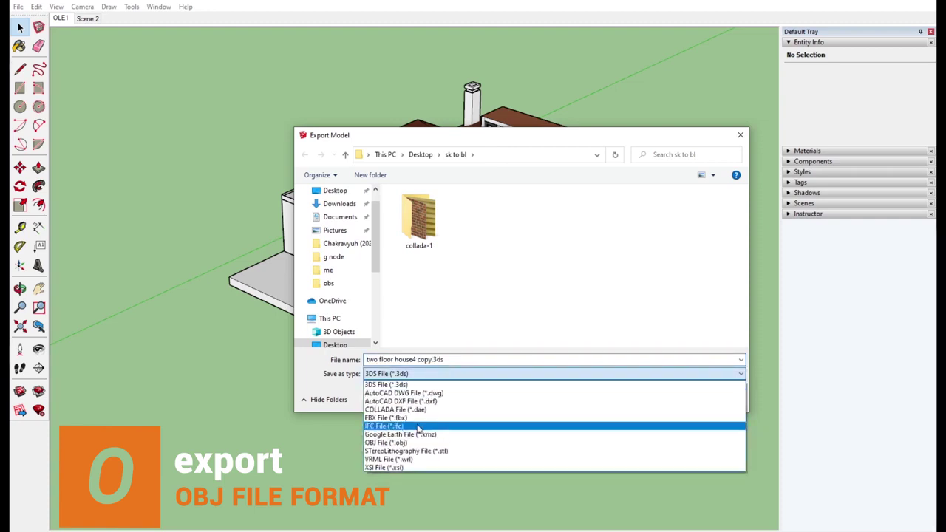
left_click(385, 442)
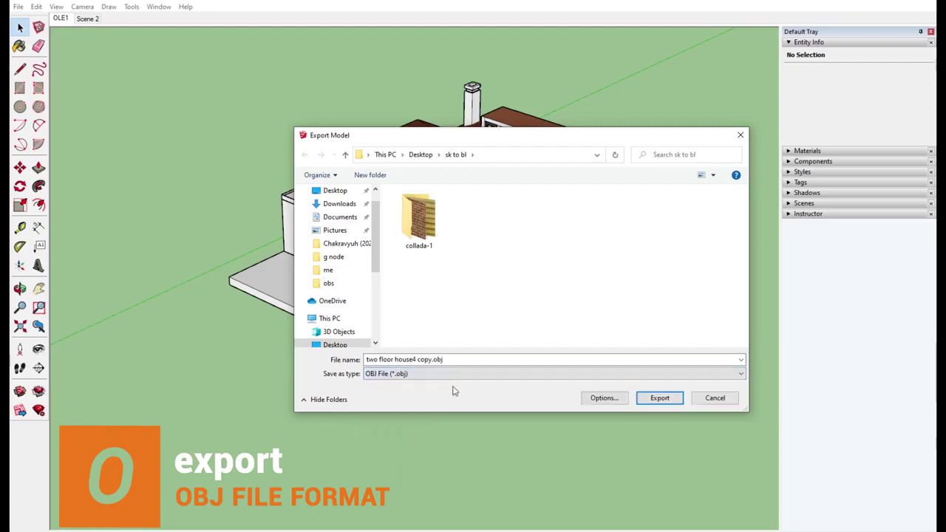
left_click(465, 359)
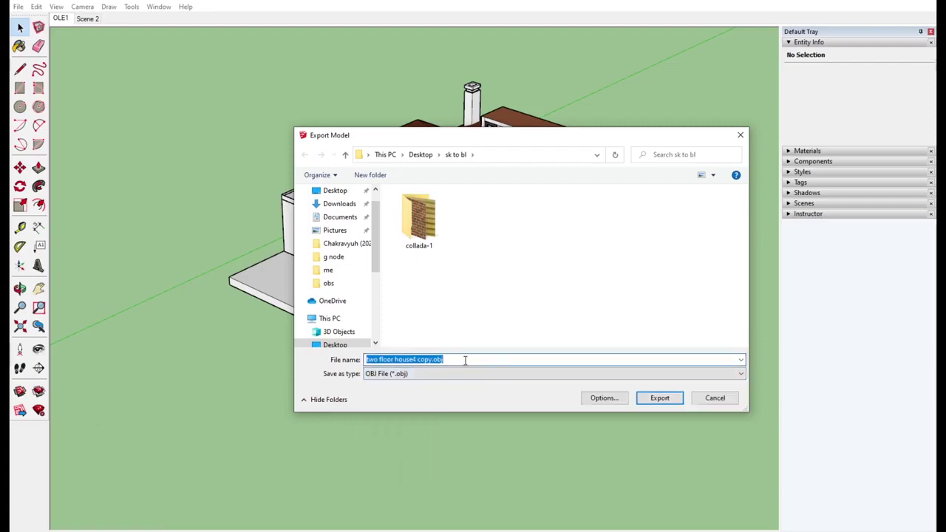
type("obj-1")
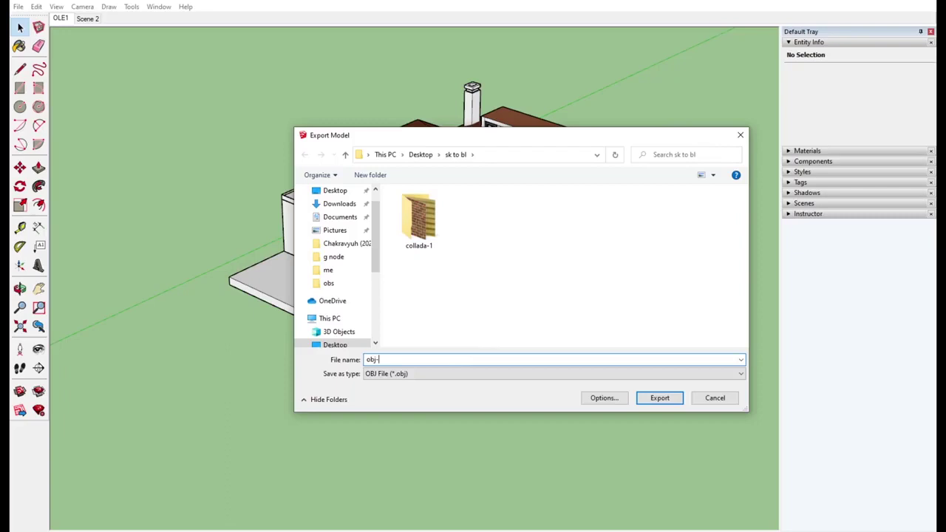
Step: Set OBJ options to Feet units with texture maps and swapped YZ, then export
left_click(604, 399)
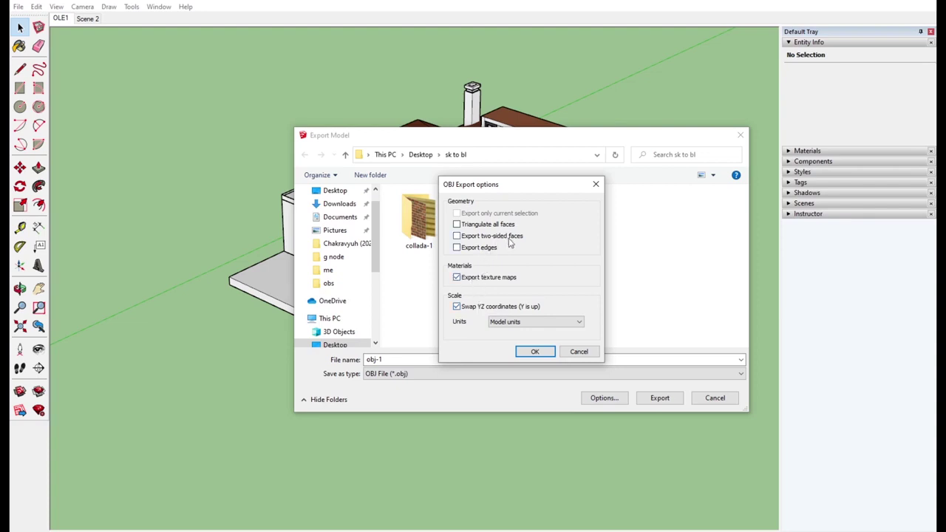
left_click(543, 323)
left_click(521, 345)
left_click(531, 351)
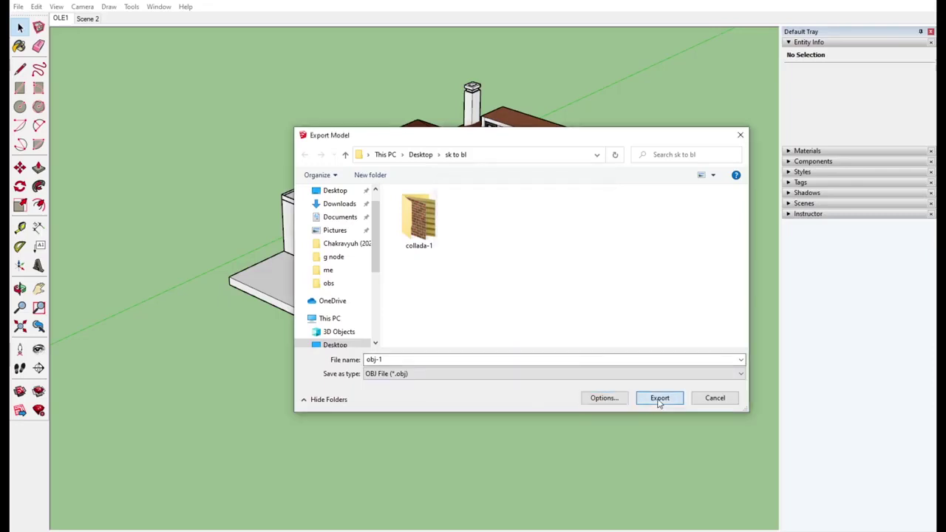
left_click(660, 398)
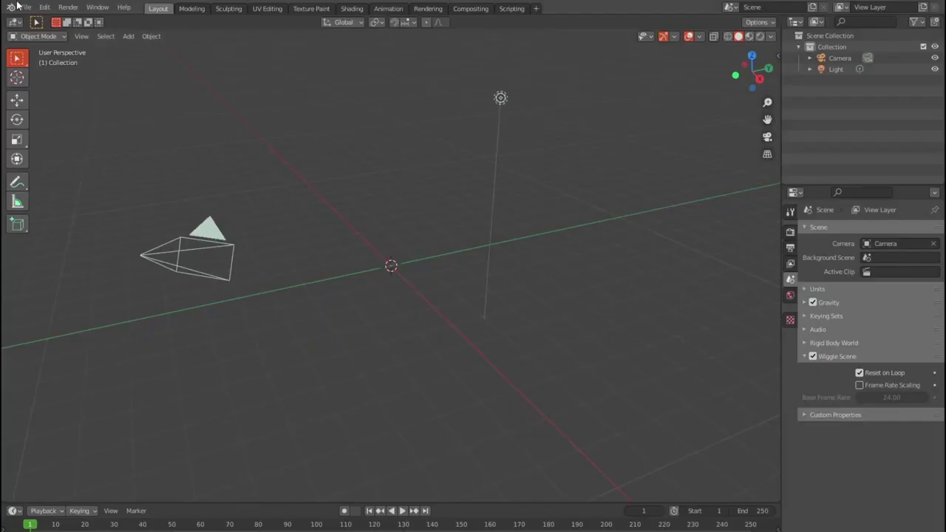
Step: Open Blender's File menu to start importing the exported house
left_click(24, 8)
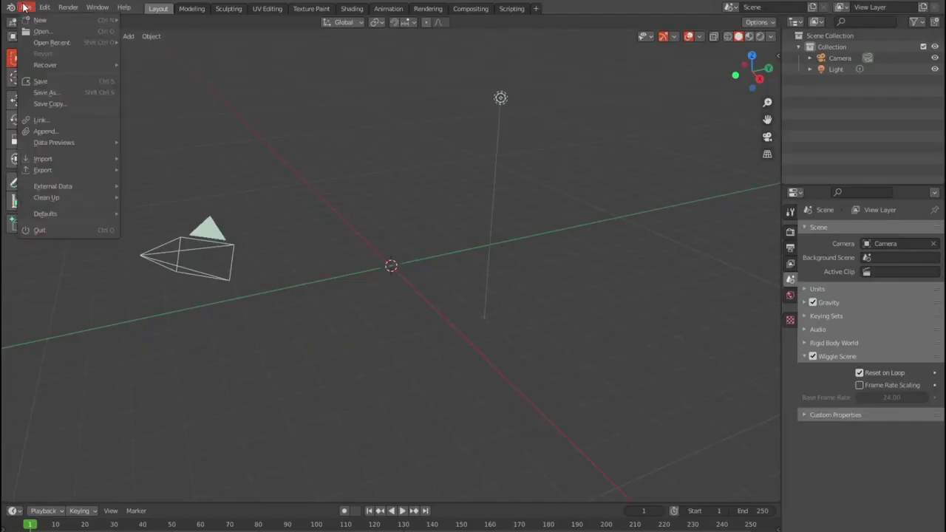
mouse_move(42, 158)
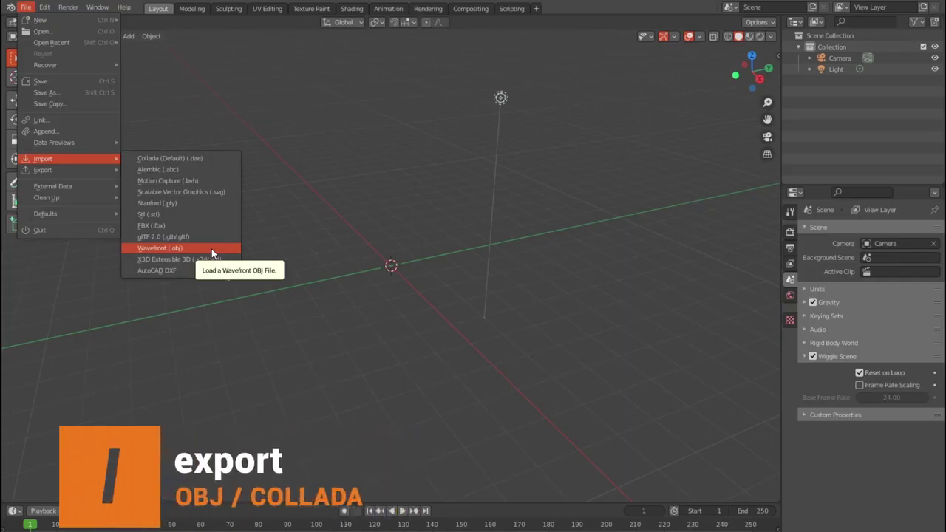
Step: Import obj-1.obj from the 'sk to bl' folder as a Wavefront OBJ
left_click(212, 248)
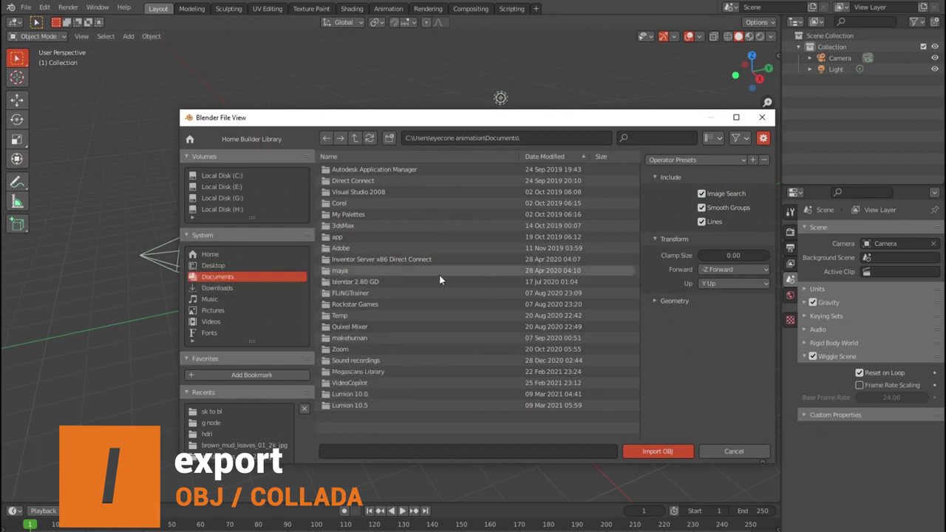
left_click(241, 411)
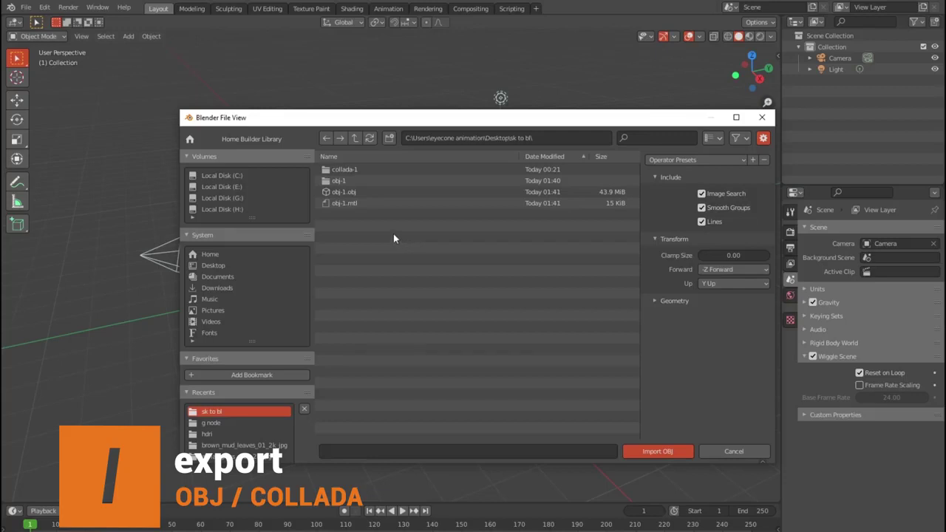
left_click(354, 194)
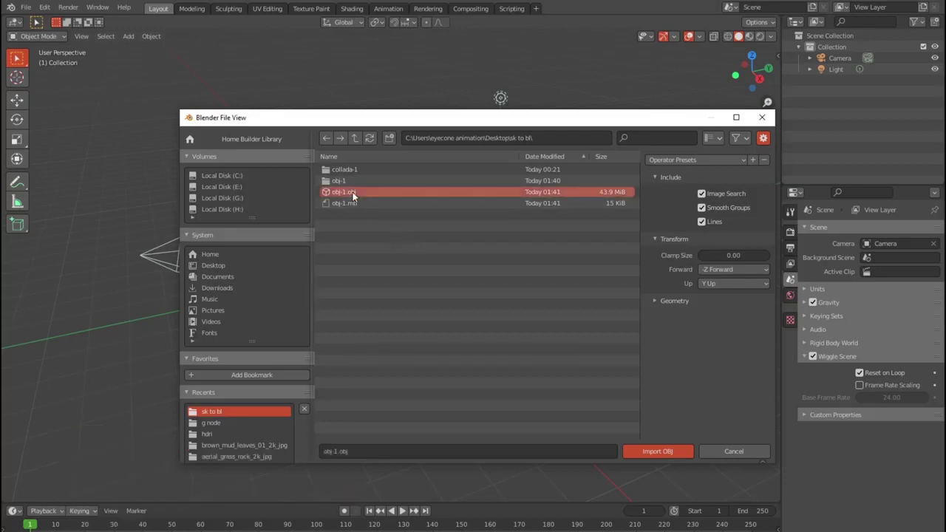
left_click(665, 452)
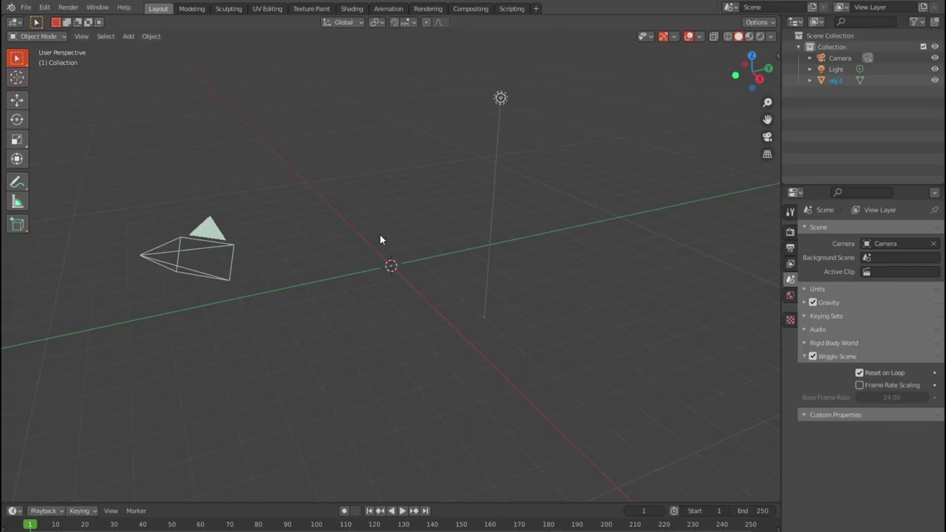
scroll(404, 323, "up", 6)
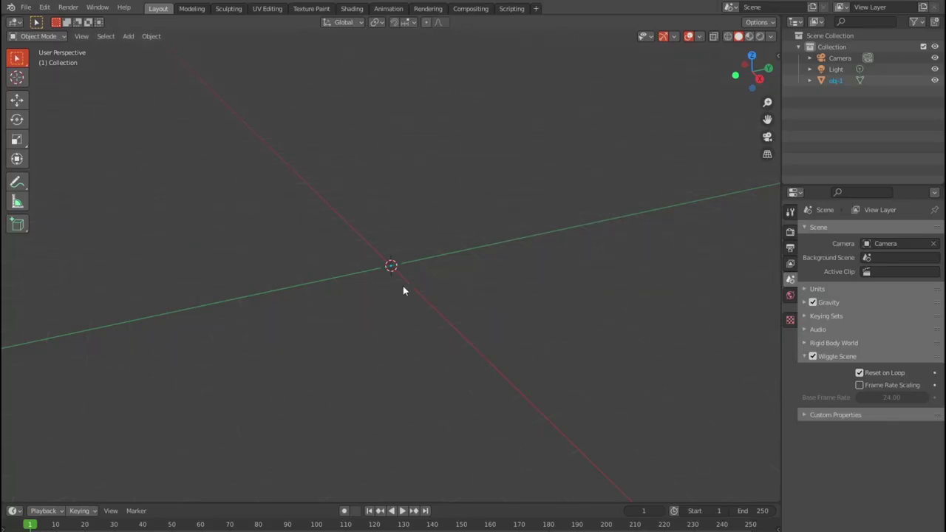
scroll(404, 286, "down", 4)
scroll(404, 285, "down", 2)
scroll(443, 282, "up", 1)
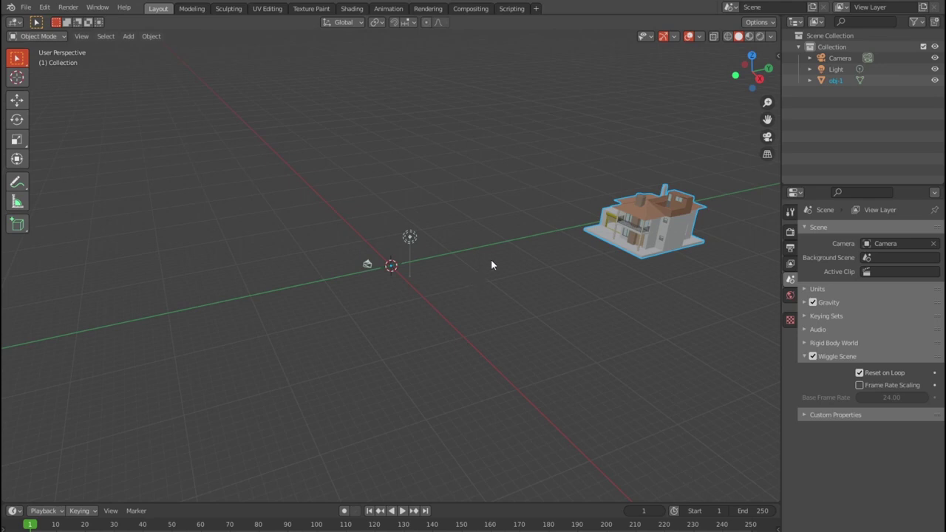
mouse_move(627, 264)
middle_mouse_down("shift")
mouse_move(417, 306)
mouse_move(601, 294)
mouse_move(497, 316)
mouse_move(384, 297)
mouse_move(325, 329)
mouse_move(399, 303)
middle_mouse_up("shift")
scroll(417, 306, "up", 4)
scroll(430, 306, "up", 3)
scroll(317, 334, "up", 3)
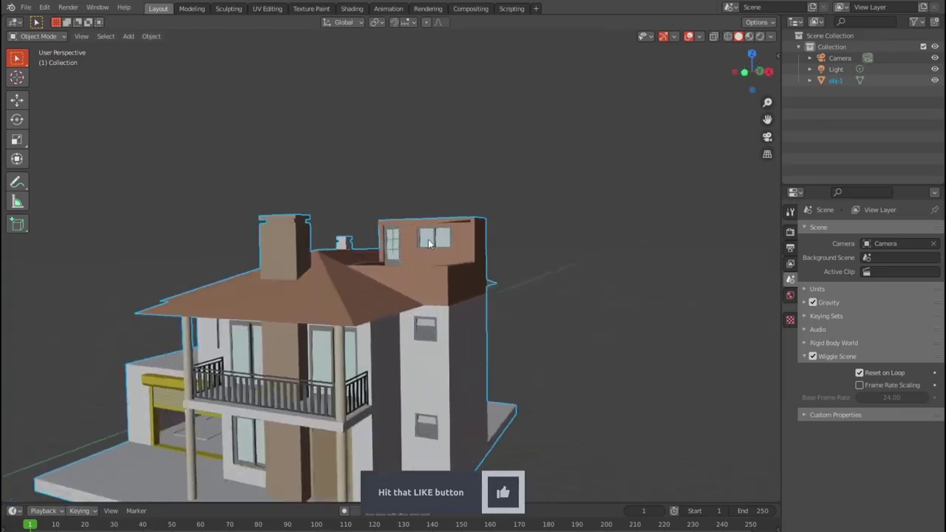
scroll(421, 296, "up", 2)
scroll(420, 296, "up", 1)
scroll(425, 283, "down", 2)
scroll(431, 264, "up", 2)
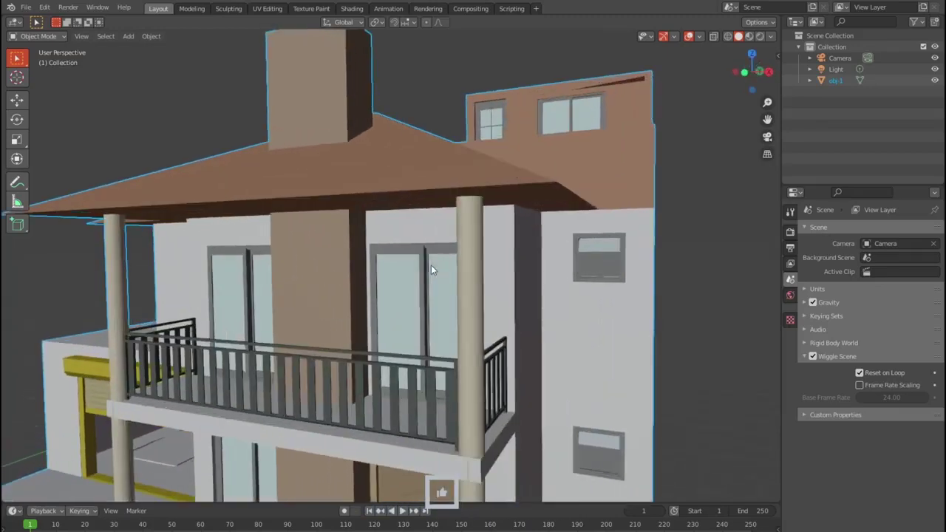
scroll(445, 223, "up", 5)
mouse_move(445, 222)
middle_mouse_down()
mouse_move(437, 284)
mouse_move(405, 281)
middle_mouse_up()
scroll(437, 288, "down", 2)
scroll(437, 286, "down", 4)
scroll(421, 288, "down", 1)
scroll(429, 280, "down", 3)
mouse_move(540, 323)
middle_mouse_down()
mouse_move(443, 266)
mouse_move(328, 301)
mouse_move(223, 287)
middle_mouse_up()
scroll(433, 251, "up", 4)
scroll(435, 251, "down", 5)
scroll(314, 302, "up", 2)
scroll(340, 327, "up", 3)
scroll(336, 327, "down", 3)
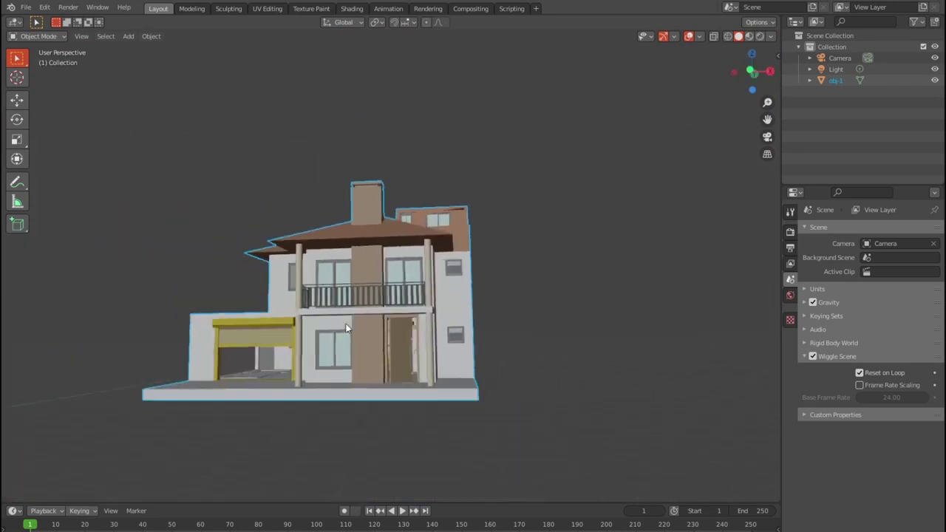
middle_click_drag(336, 328, 432, 319)
scroll(433, 319, "down", 1)
scroll(449, 334, "up", 1)
scroll(449, 334, "down", 4)
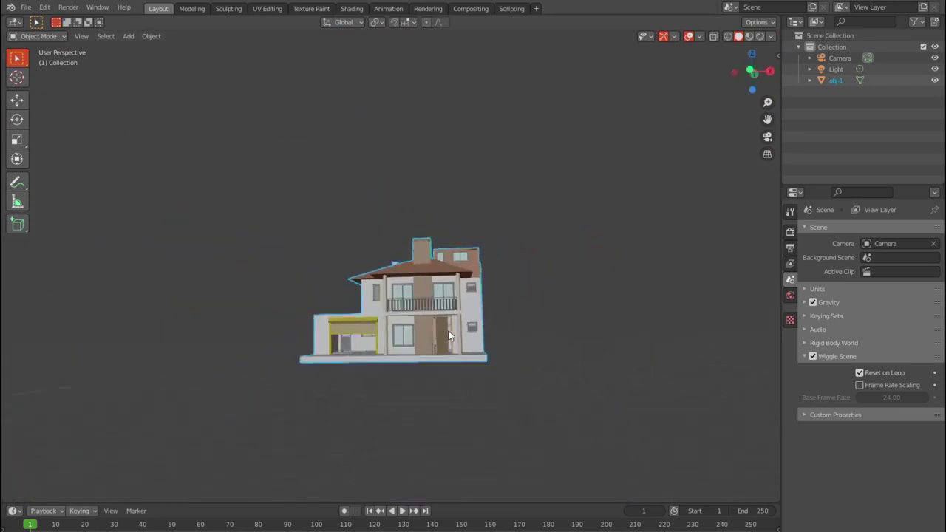
scroll(447, 325, "down", 1)
middle_click_drag(447, 325, 520, 357)
scroll(508, 345, "down", 3)
scroll(507, 345, "down", 2)
scroll(508, 351, "up", 3)
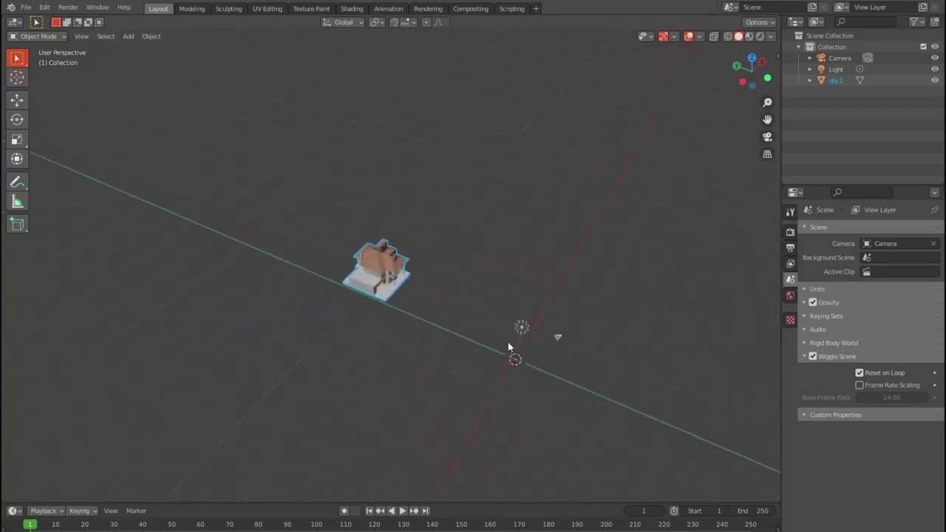
Step: Move the house toward the world centre and set its origin to its geometry
key("g")
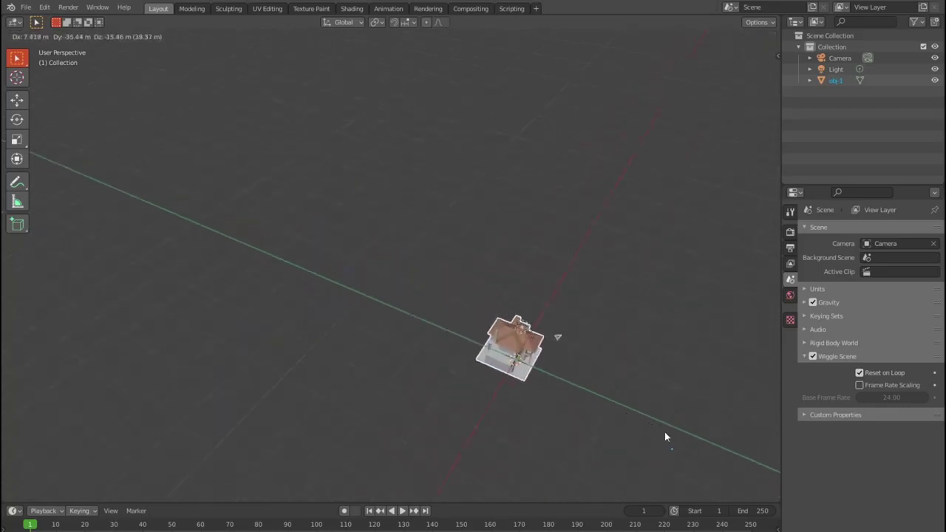
left_click(664, 432)
left_click(152, 36)
mouse_move(196, 60)
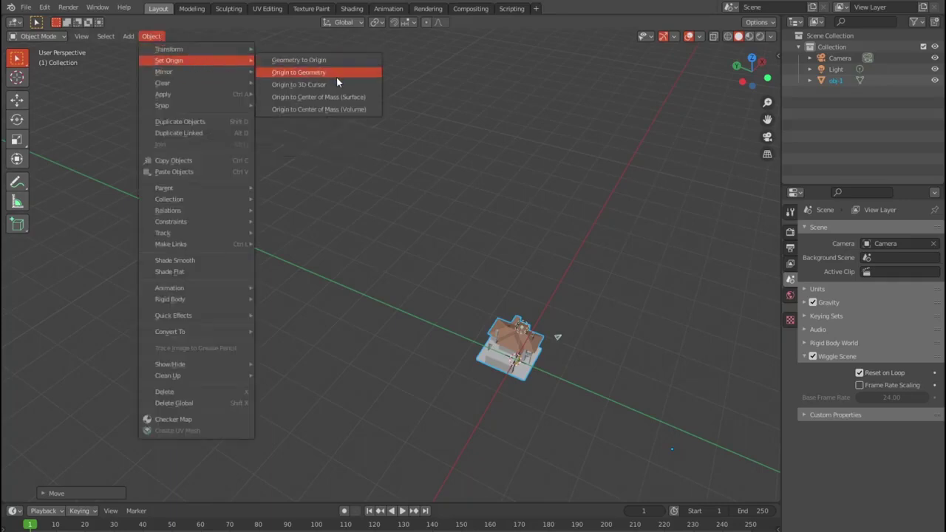
key("Return")
Step: In front orthographic view, adjust the house's height along Z and set its origin to the 3D cursor
middle_click_drag(611, 383, 377, 299)
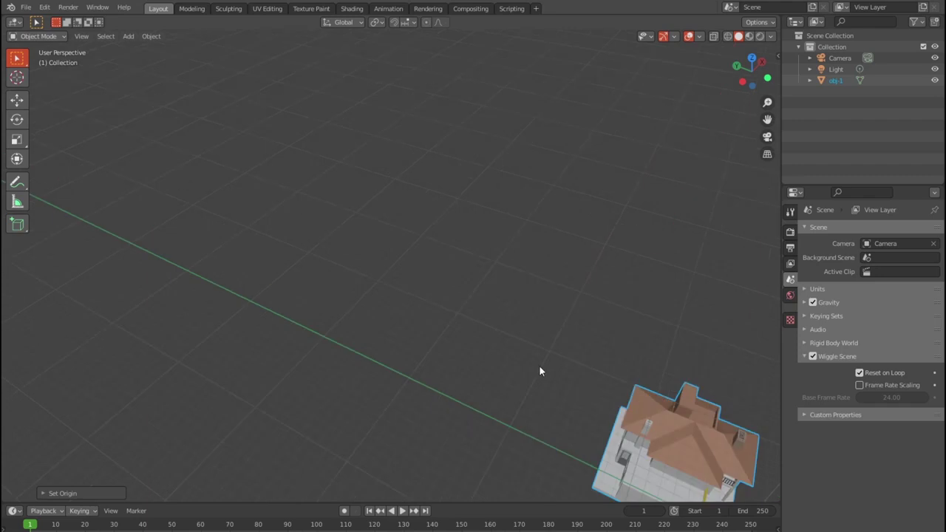
middle_click_drag(485, 397, 351, 387)
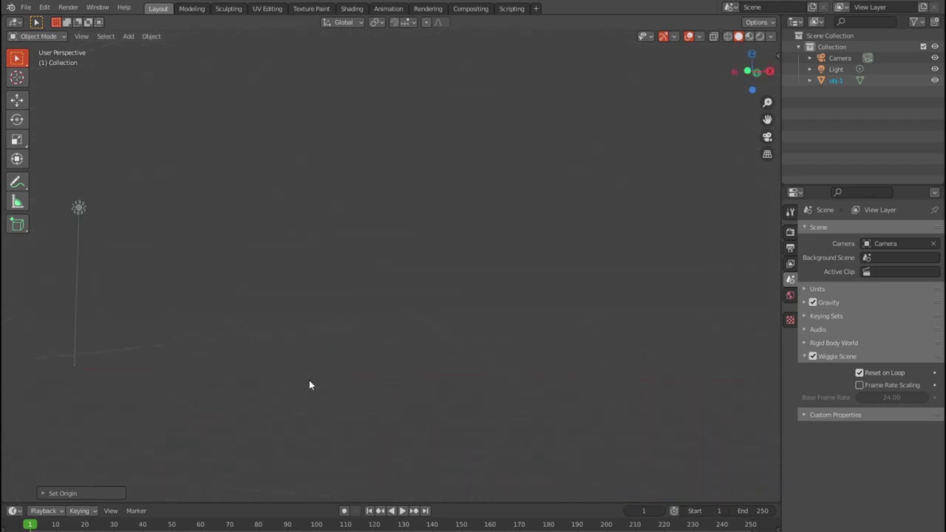
scroll(308, 384, "down", 5)
scroll(343, 379, "down", 5)
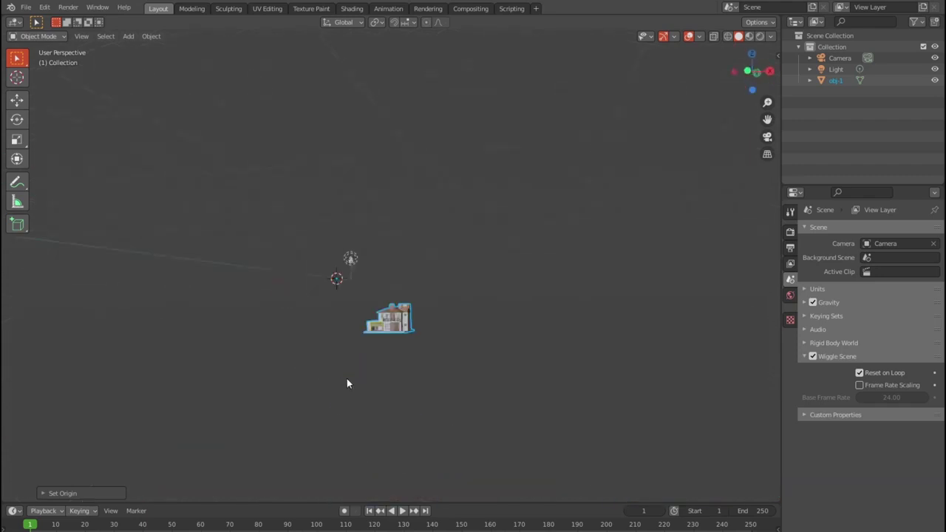
key("KP_1")
key("g")
key("z")
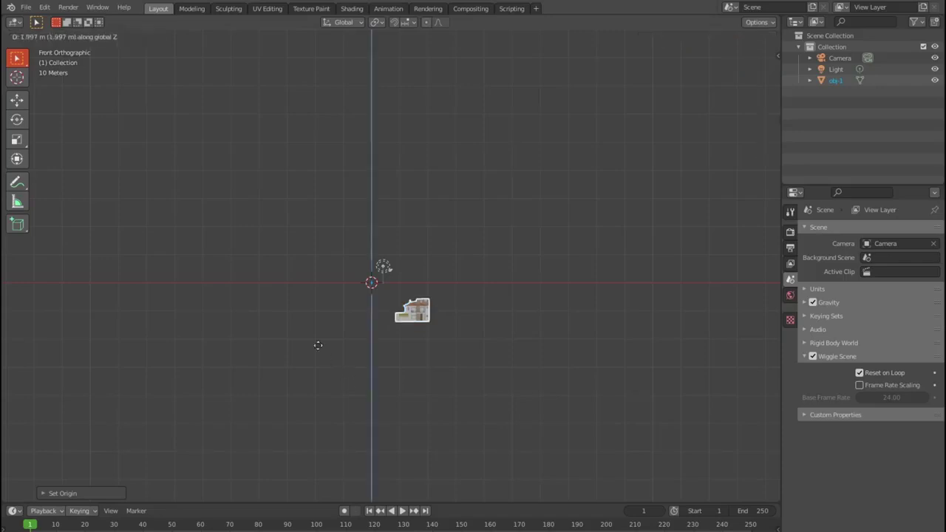
left_click(273, 338)
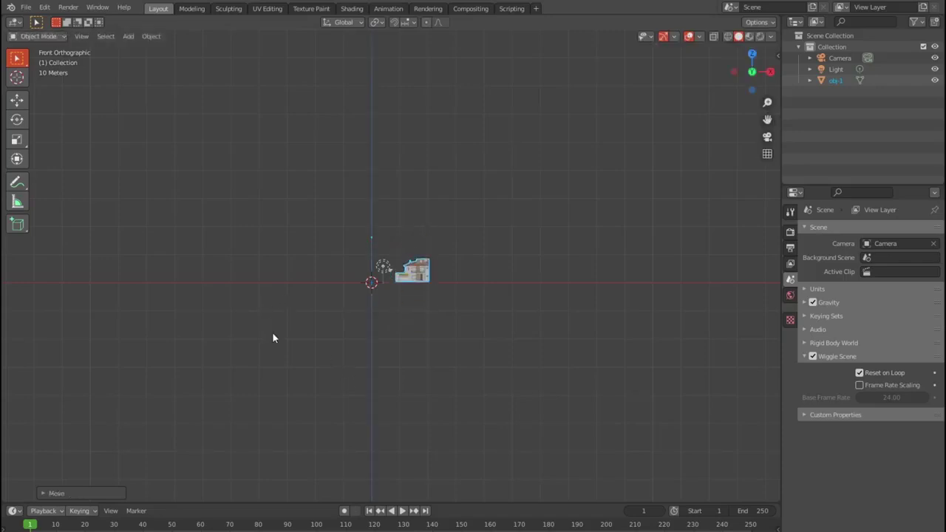
left_click(148, 35)
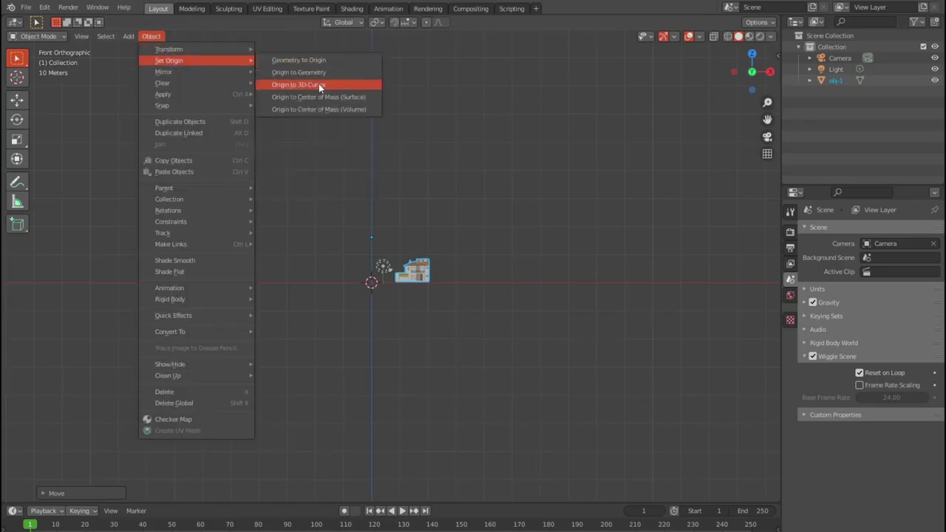
left_click(318, 83)
Step: Shift the house sideways and set its origin to the 3D cursor again
scroll(517, 236, "up", 3)
scroll(539, 279, "up", 2)
scroll(488, 285, "up", 4)
middle_click_drag(452, 288, 459, 308, "shift")
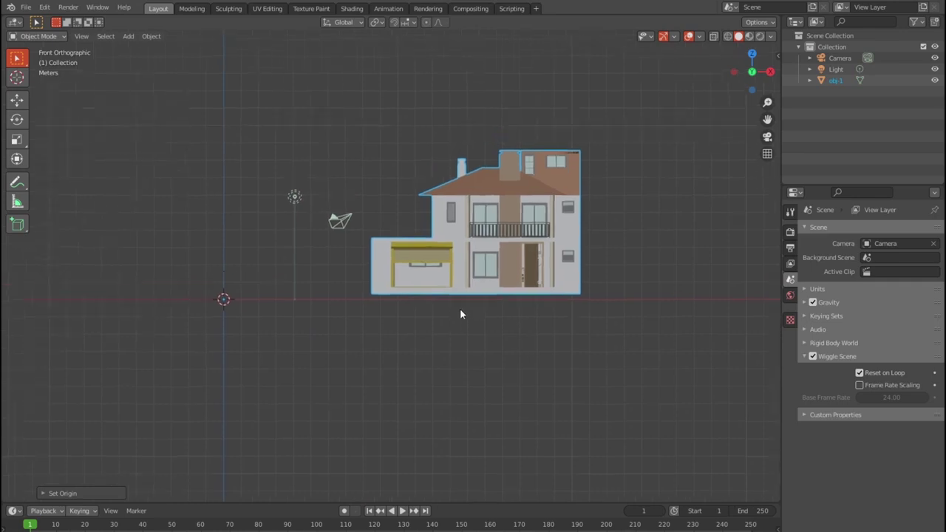
key("g")
left_click(196, 314)
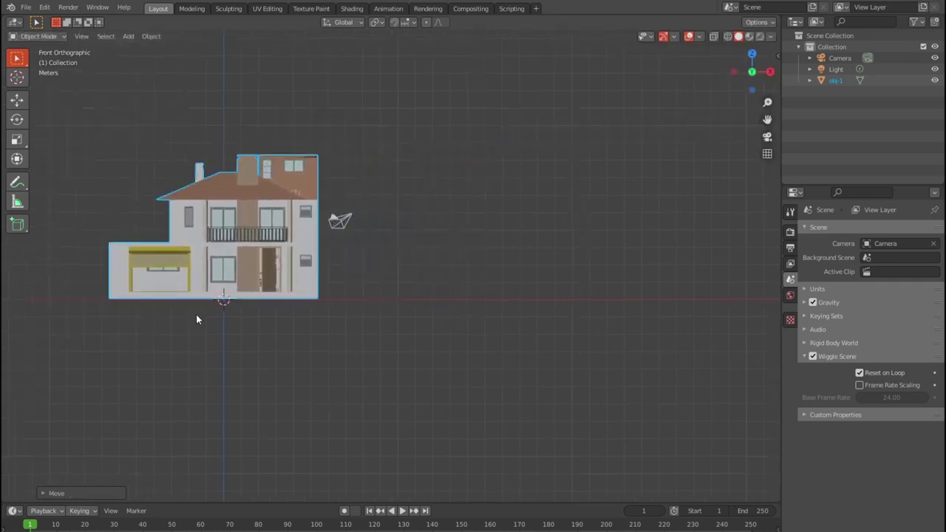
scroll(389, 330, "down", 4)
middle_click_drag(203, 187, 254, 197, "shift")
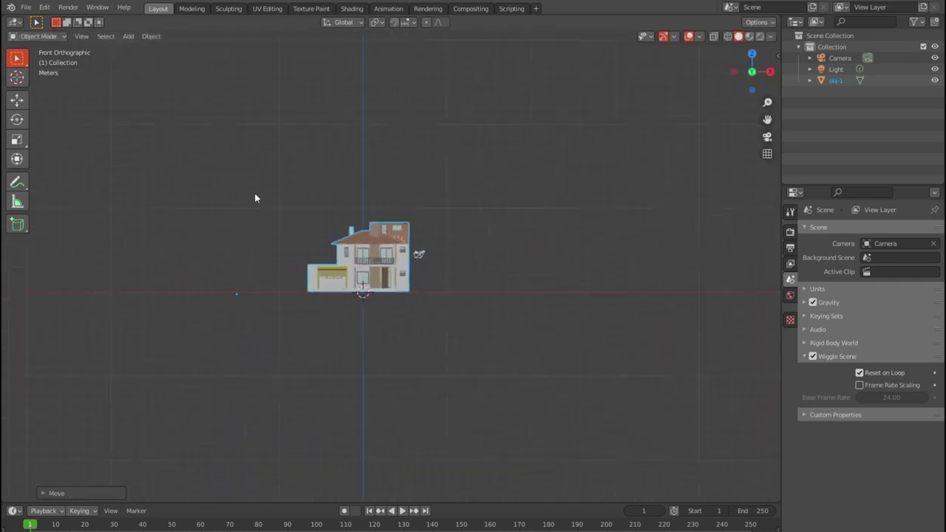
left_click(150, 36)
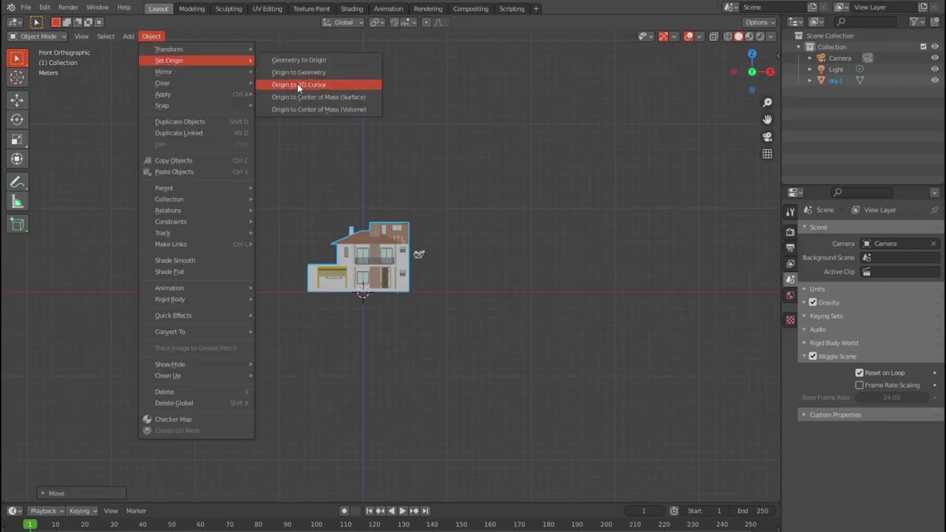
left_click(297, 83)
scroll(384, 283, "up", 2)
scroll(385, 283, "up", 5)
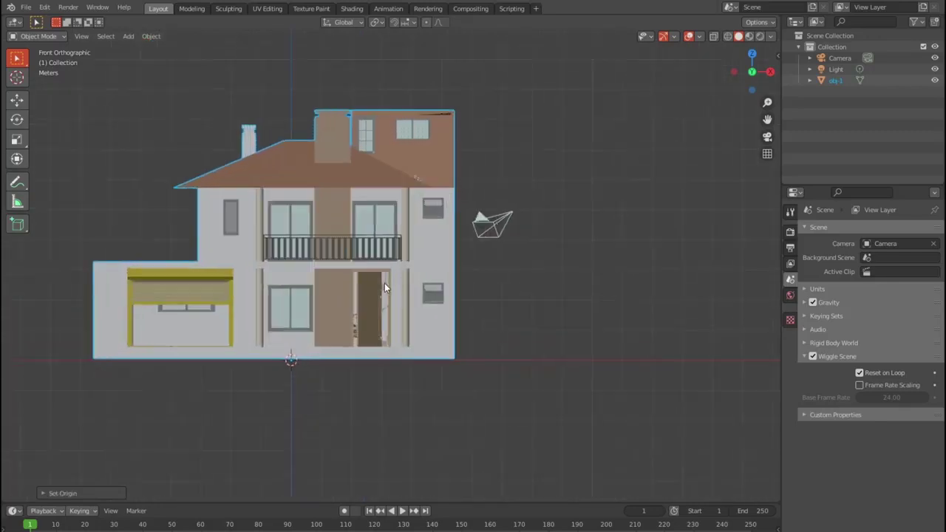
mouse_move(348, 254)
middle_mouse_down()
mouse_move(462, 256)
mouse_move(545, 283)
middle_mouse_up()
Step: Orbit and zoom around the house to check its front and sides
scroll(461, 255, "down", 3)
scroll(385, 281, "up", 3)
scroll(385, 281, "up", 6)
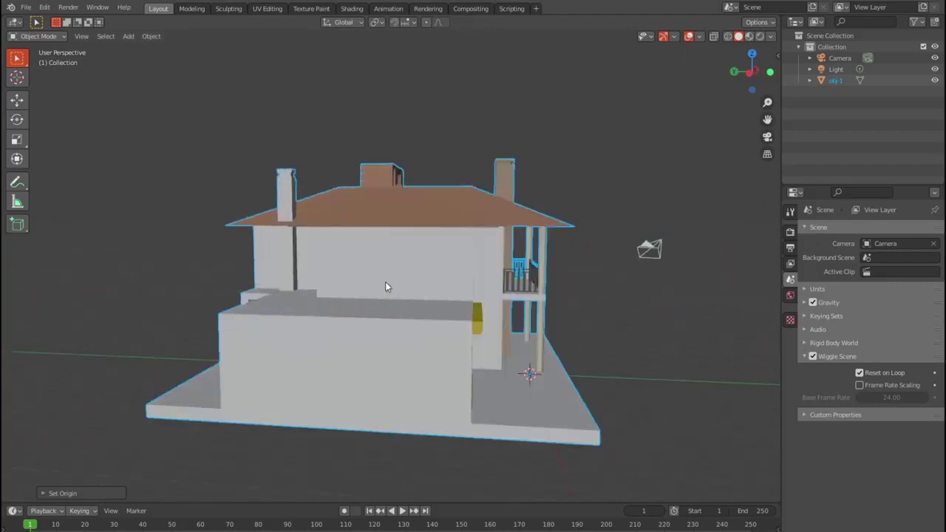
scroll(318, 296, "down", 1)
mouse_move(303, 300)
middle_mouse_down()
mouse_move(366, 303)
mouse_move(214, 301)
middle_mouse_up()
scroll(388, 306, "up", 2)
scroll(401, 310, "down", 4)
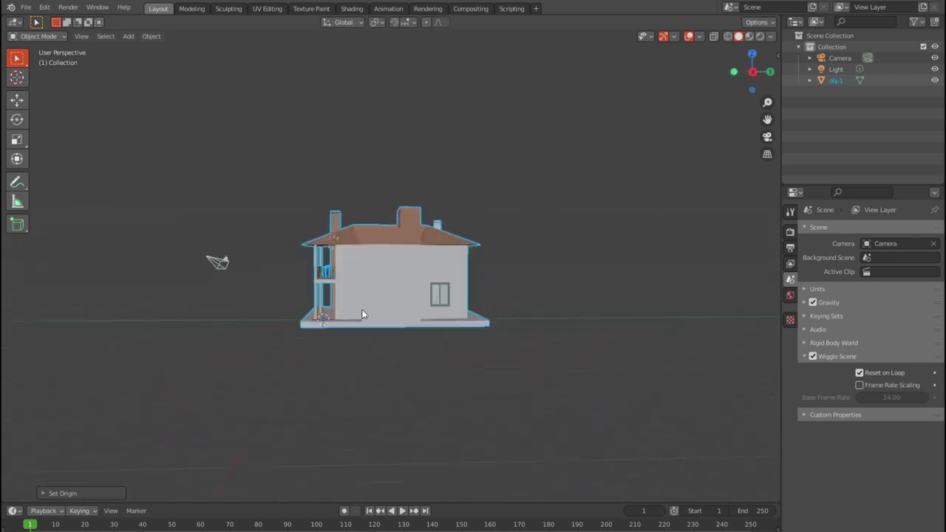
middle_click_drag(359, 313, 437, 311)
scroll(436, 312, "up", 3)
scroll(437, 312, "down", 2)
scroll(437, 312, "down", 2)
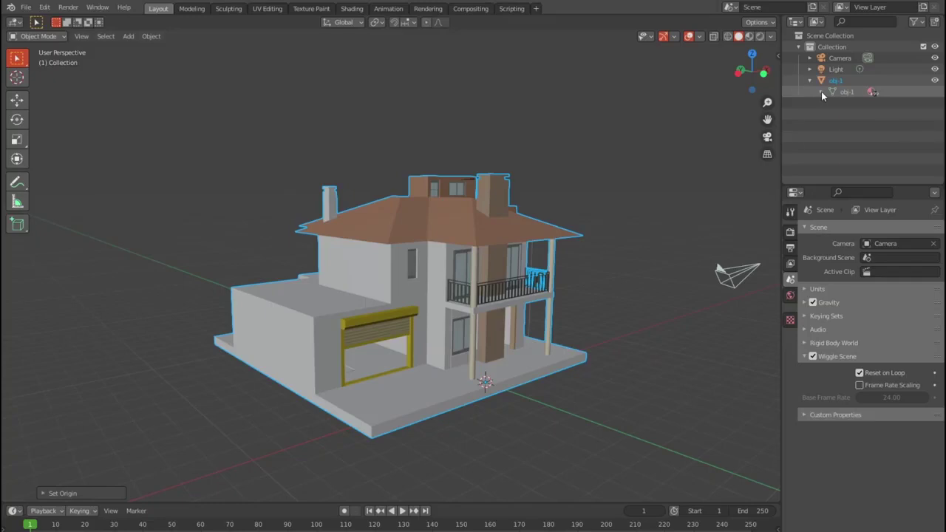
Step: Expand obj-1 in the Outliner to review materials like Orange, FrontColor and Metal_Seamed, then collapse it
left_click(821, 92)
left_click(849, 104)
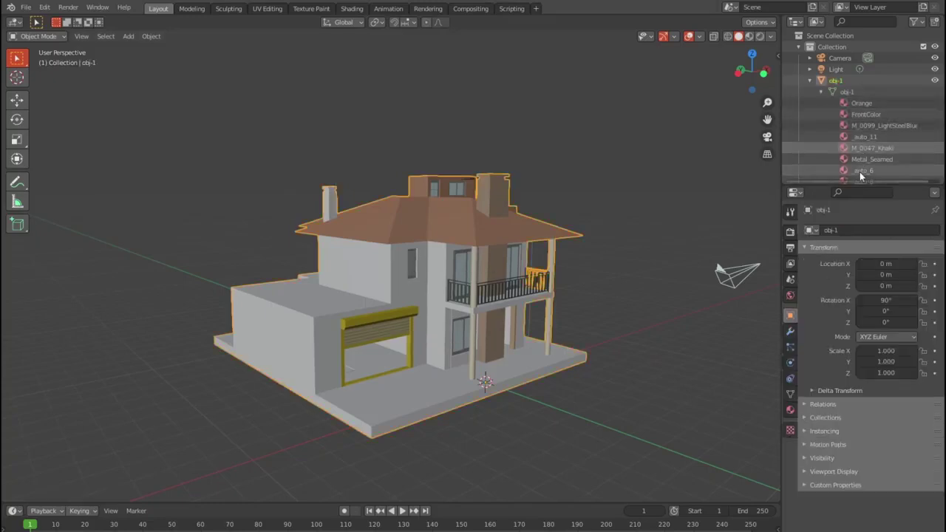
scroll(861, 169, "down", 5)
left_click(588, 259)
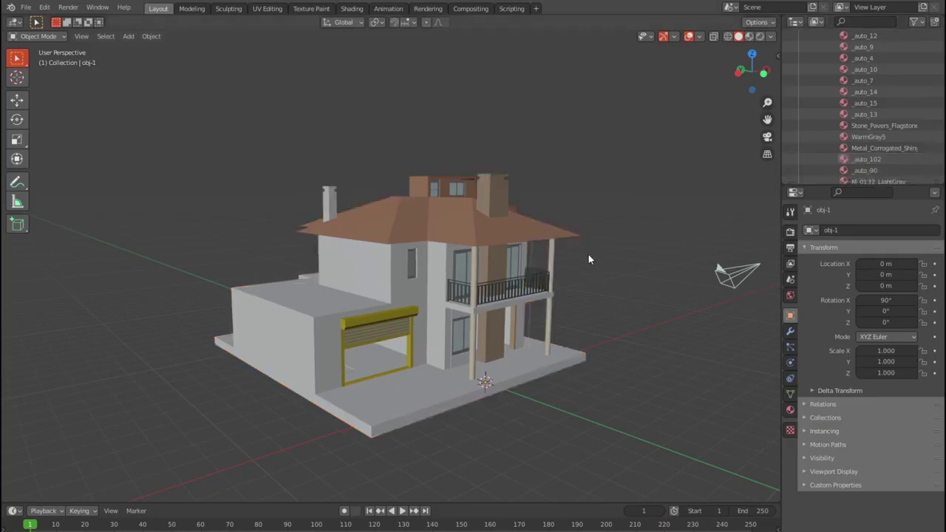
left_click(399, 275)
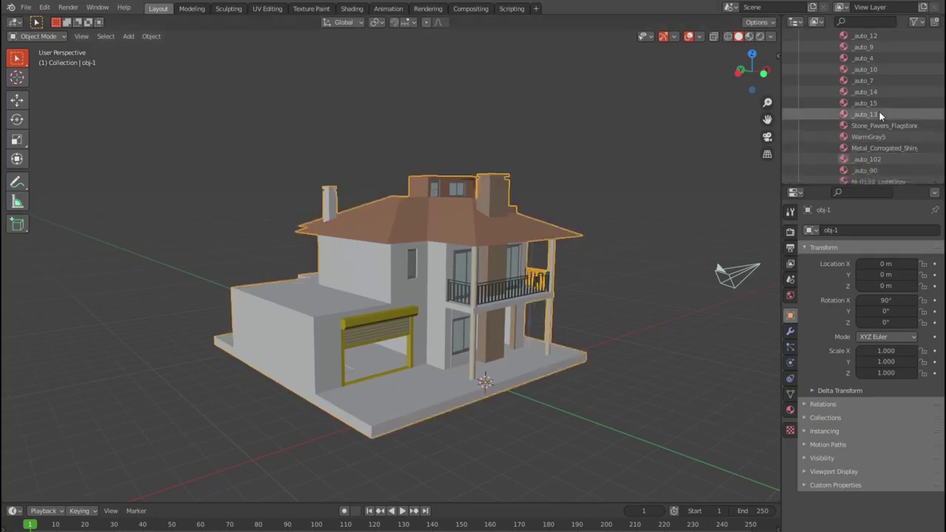
scroll(890, 112, "up", 5)
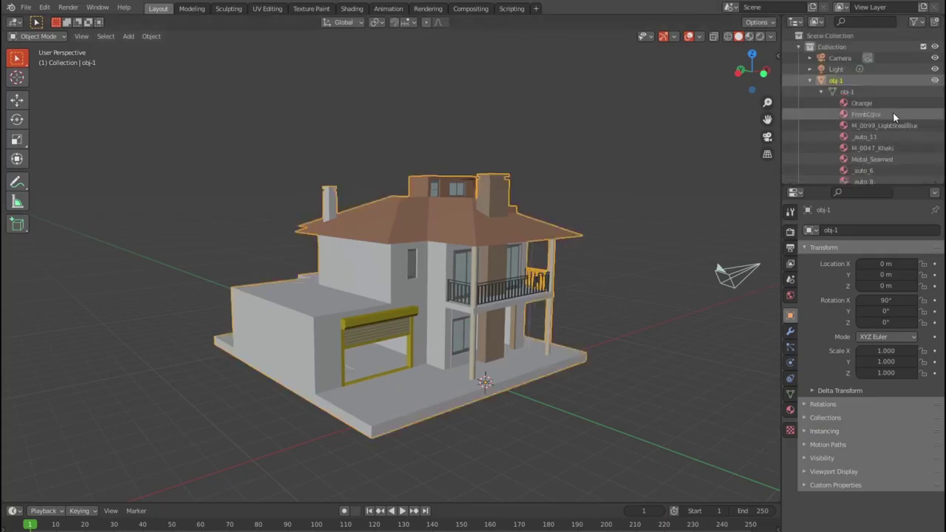
left_click(809, 81)
left_click(610, 331)
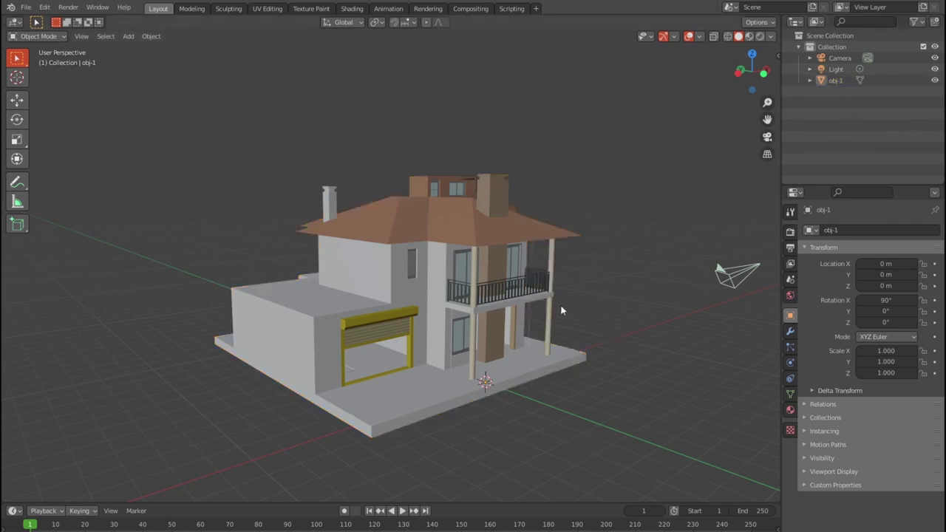
scroll(560, 304, "up", 1)
scroll(515, 290, "up", 1)
Step: In top view, move the camera in front of the house's porch and garage
mouse_move(512, 283)
middle_mouse_down()
mouse_move(415, 267)
mouse_move(472, 264)
middle_mouse_up()
key("KP_7")
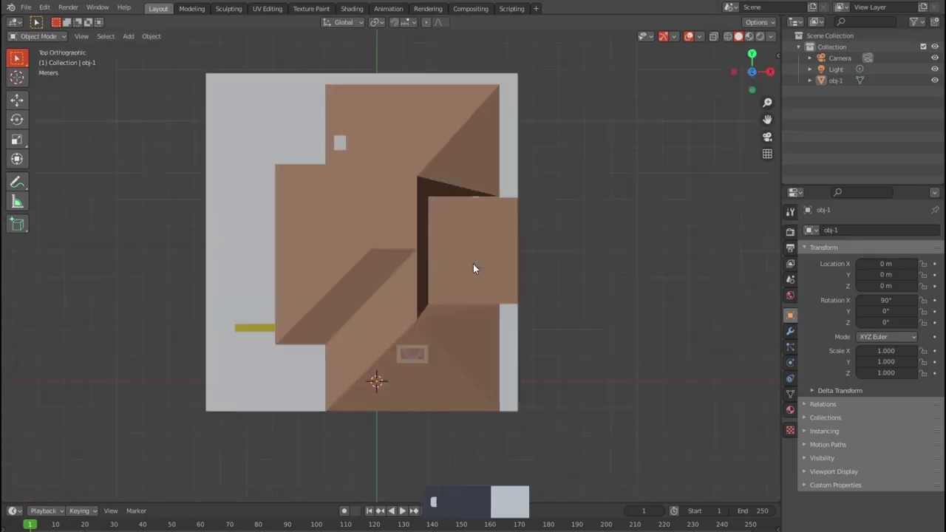
scroll(477, 266, "down", 1)
scroll(475, 296, "down", 3)
left_click(441, 362)
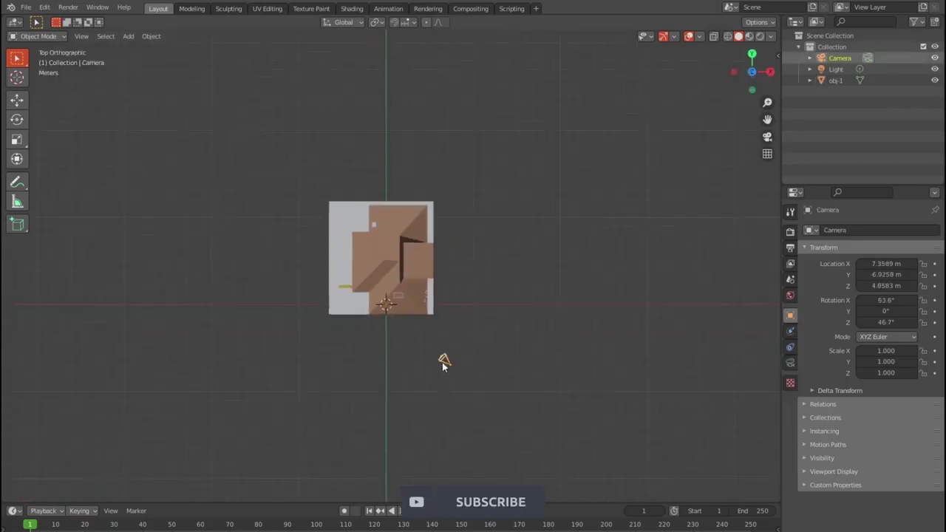
key("g")
left_click(435, 422)
Step: Rotate the camera to face the house and look through it
key("r")
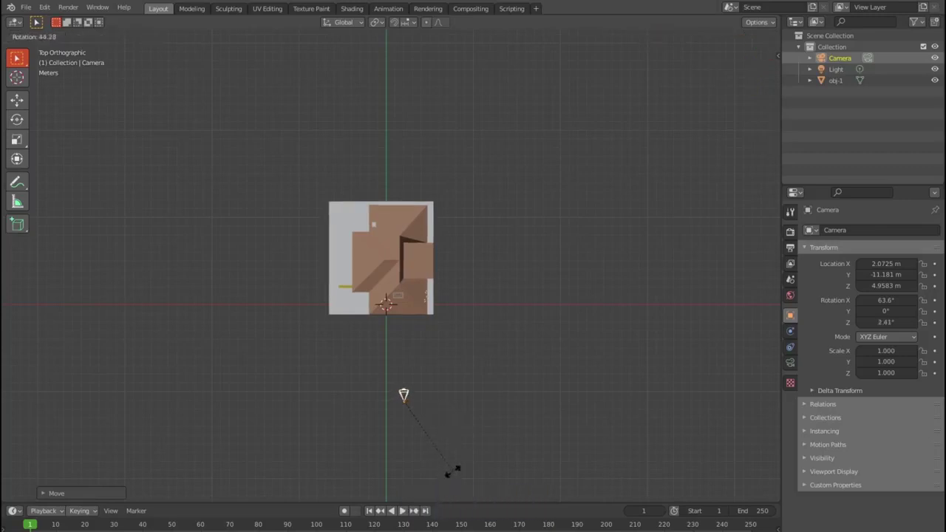
left_click(452, 471)
key("KP_0")
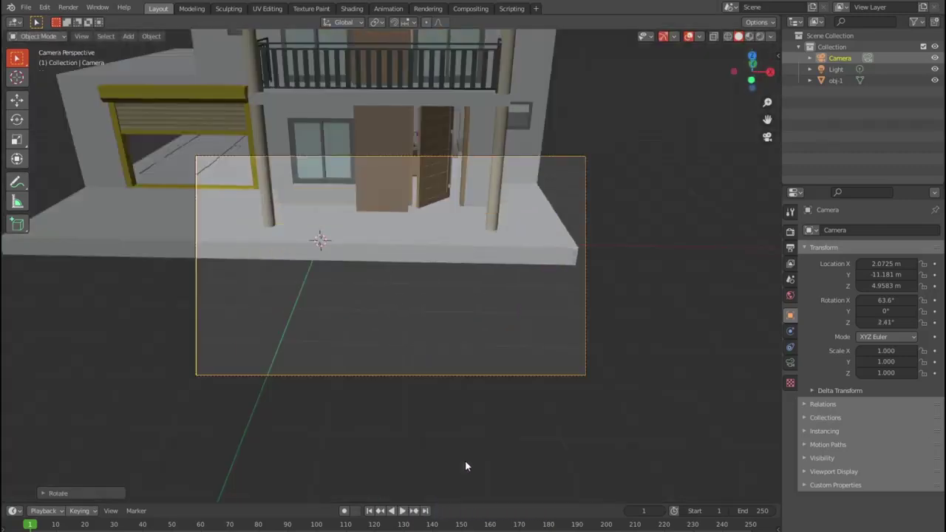
Step: Enable Lock Camera to View in the sidebar's View tab
key("n")
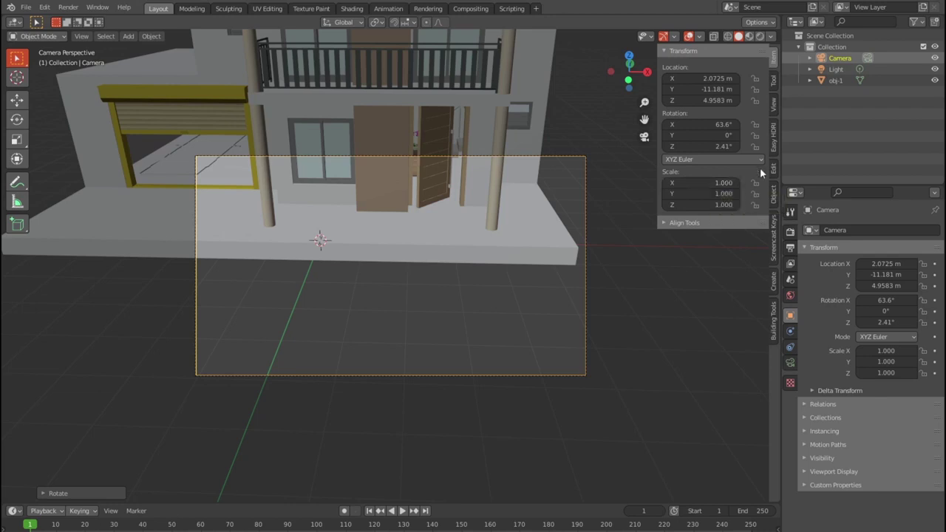
left_click(773, 104)
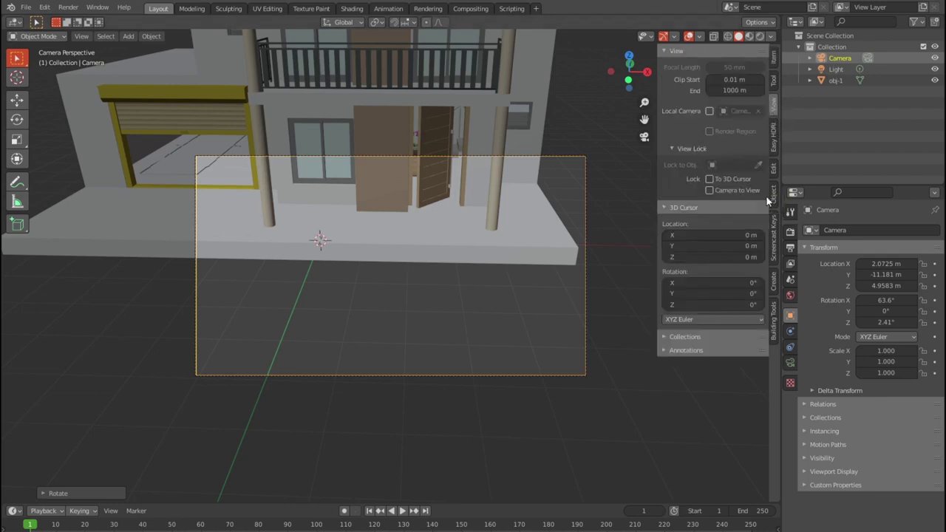
scroll(450, 213, "down", 3)
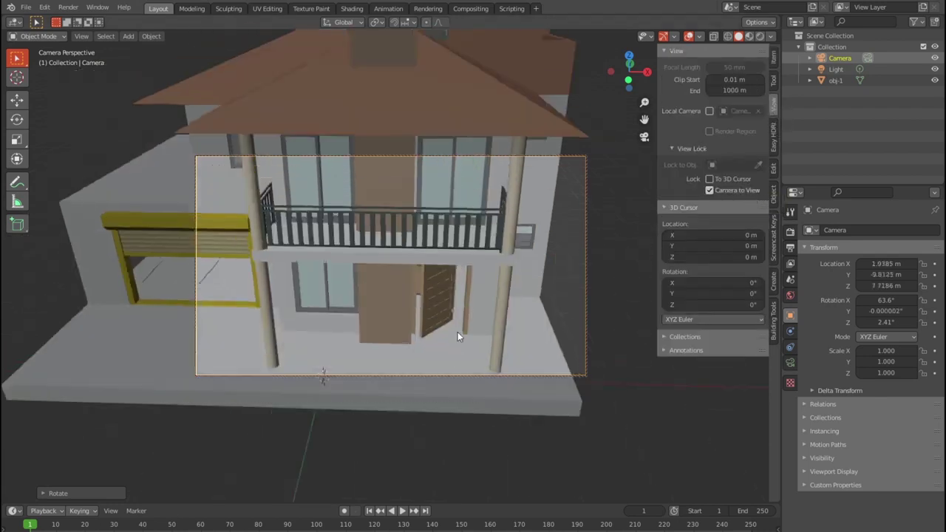
scroll(457, 331, "down", 3)
Step: Swing the locked camera to a three-quarter view framing the whole house, then open Easy HDRI
mouse_move(468, 280)
middle_mouse_down()
mouse_move(478, 232)
mouse_move(512, 242)
mouse_move(490, 234)
mouse_move(505, 268)
mouse_move(495, 268)
mouse_move(508, 268)
middle_mouse_up()
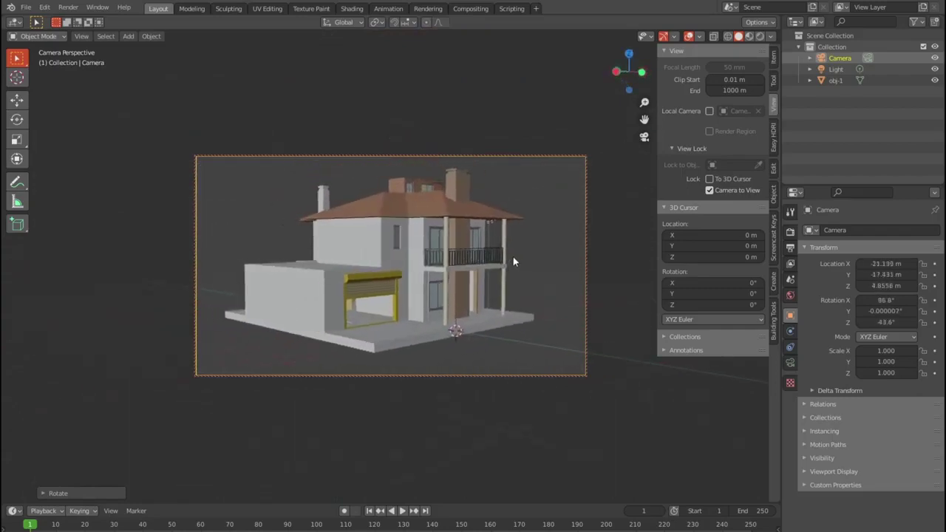
scroll(514, 262, "down", 2)
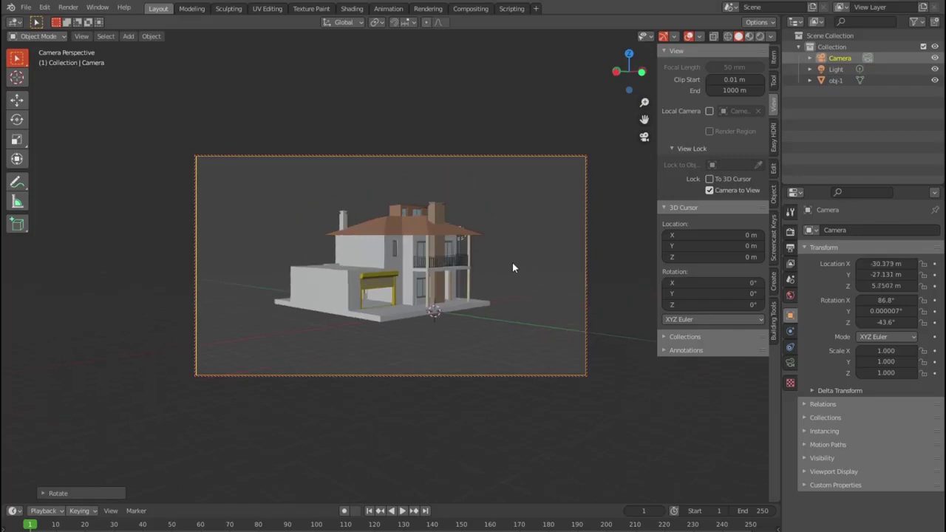
scroll(514, 267, "up", 1)
middle_click_drag(512, 262, 514, 263, "shift")
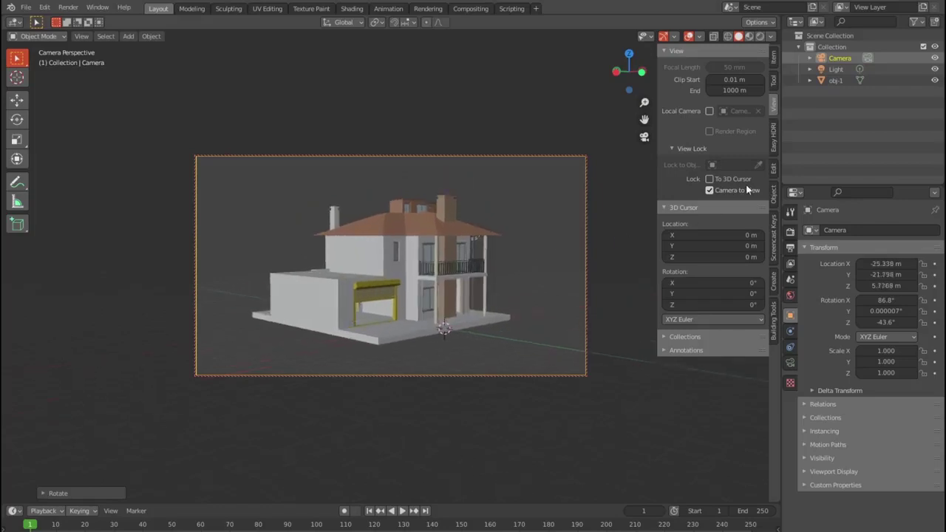
left_click(776, 144)
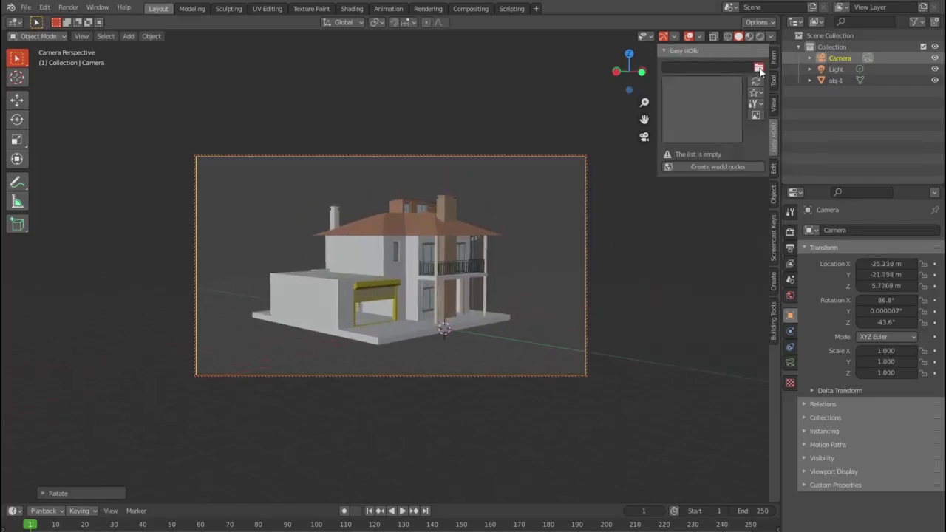
Step: Set the Easy HDRI folder to E:\bl plugin\hdri and pick chinese_garden_4k.hdr
left_click(758, 67)
left_click(211, 433)
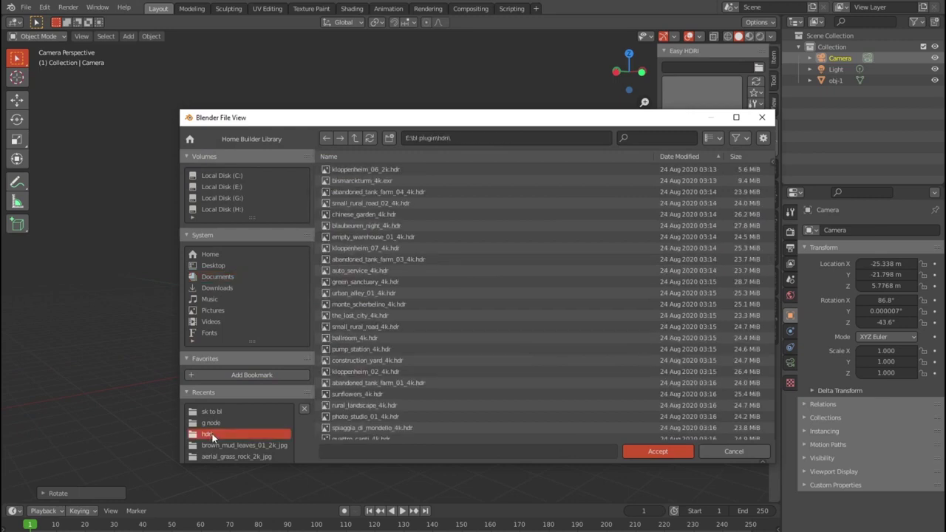
left_click(639, 450)
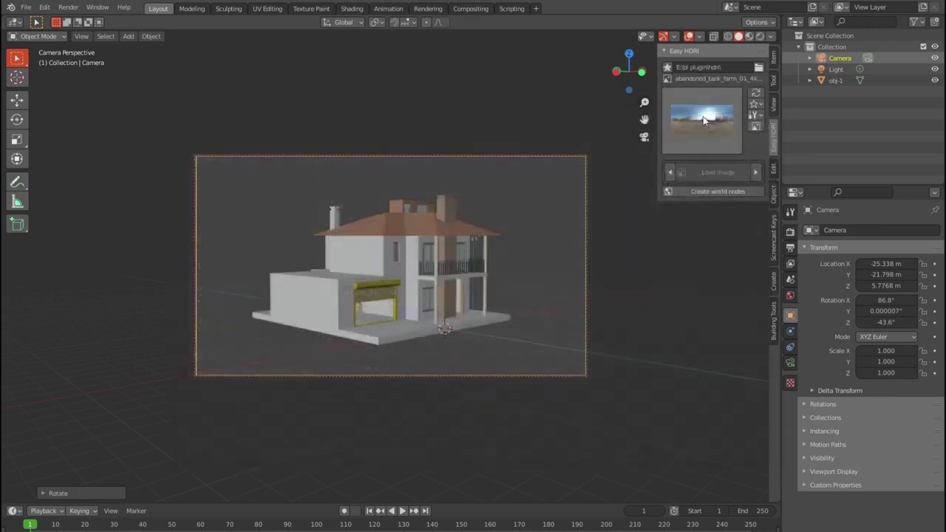
left_click(704, 121)
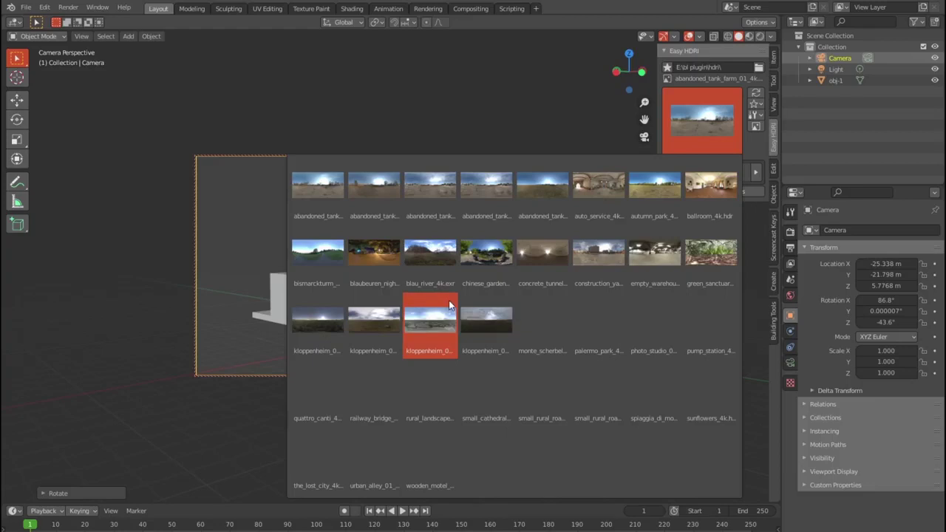
left_click(485, 255)
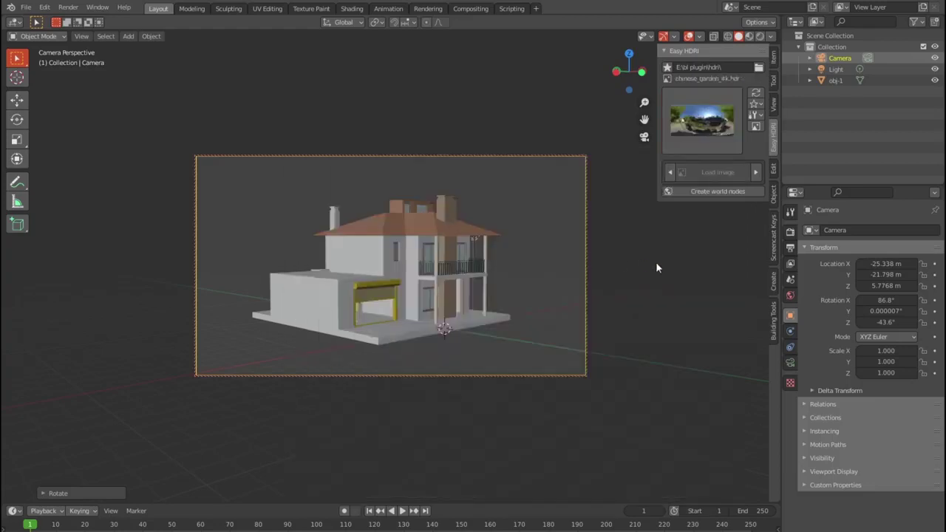
Step: Switch the viewport to rendered shading and zoom to preview the chinese_garden lighting
left_click(758, 37)
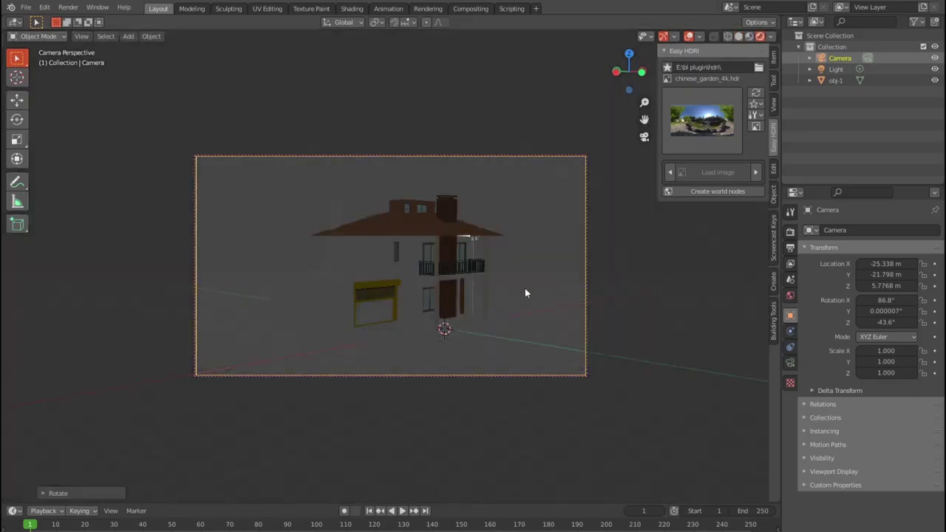
scroll(525, 294, "down", 2)
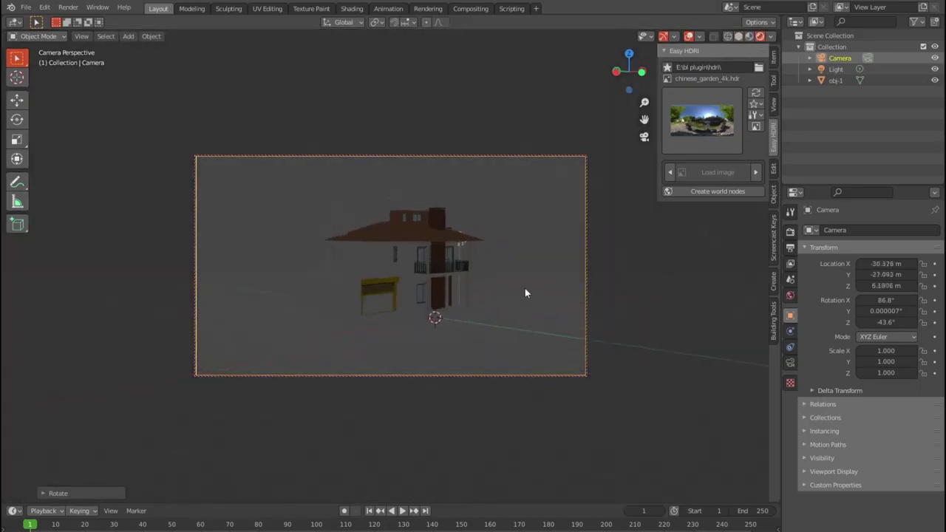
scroll(525, 293, "up", 2)
scroll(524, 294, "up", 1)
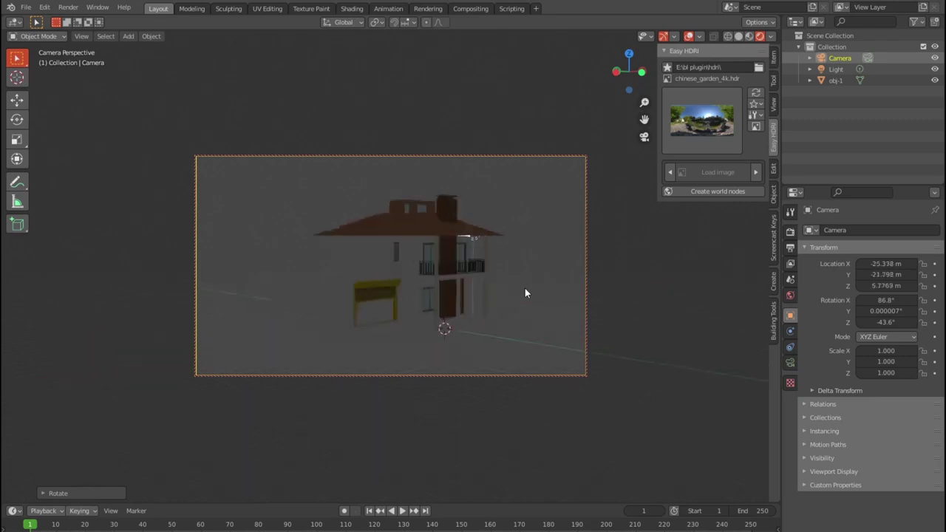
scroll(524, 293, "up", 1)
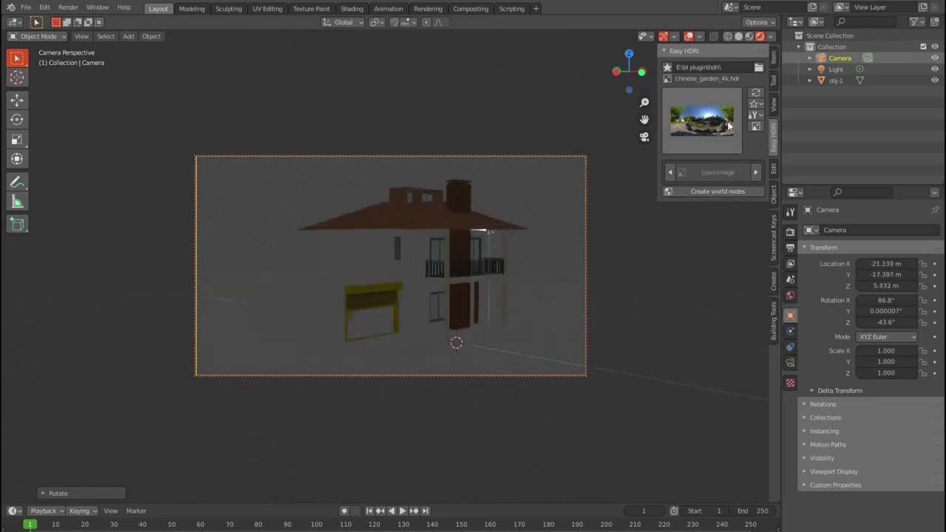
left_click(730, 126)
Step: Dismiss the HDRI gallery unchanged and orbit the view around the house
key("Escape")
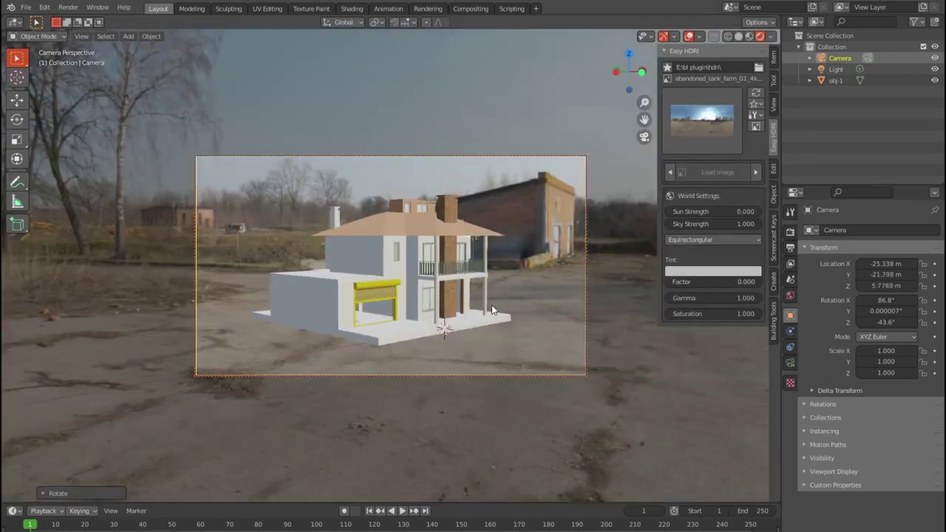
scroll(491, 305, "down", 2)
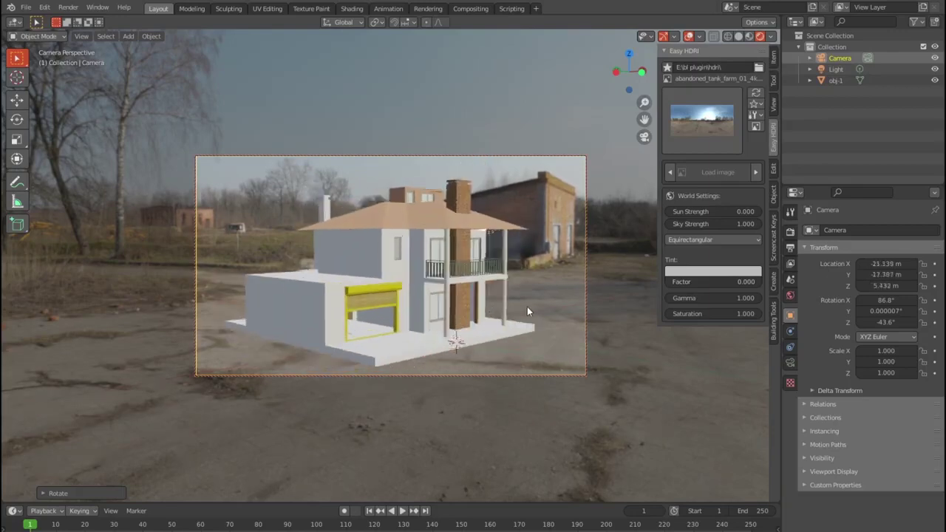
mouse_move(519, 307)
middle_mouse_down()
mouse_move(480, 306)
mouse_move(503, 309)
middle_mouse_up()
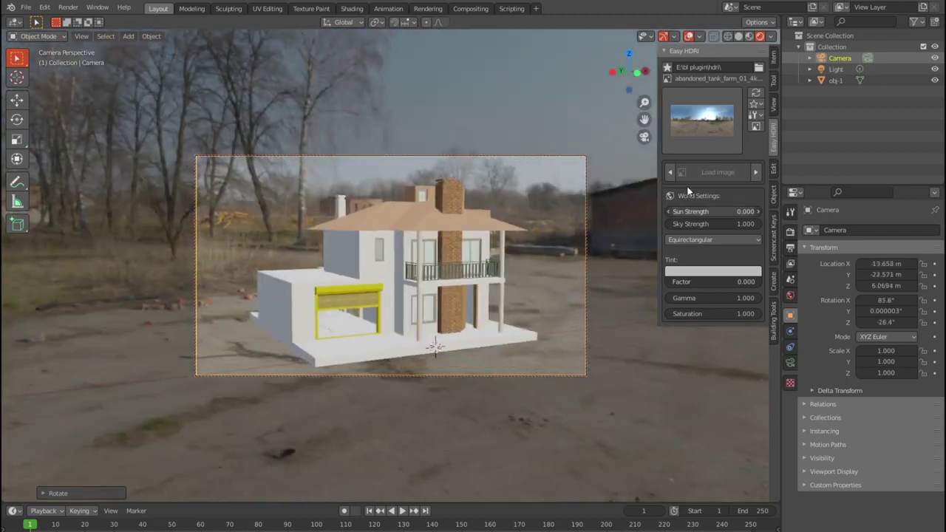
Step: Apply small_rural_road_02_4k.hdr as the world background and re-orbit the view
left_click(704, 131)
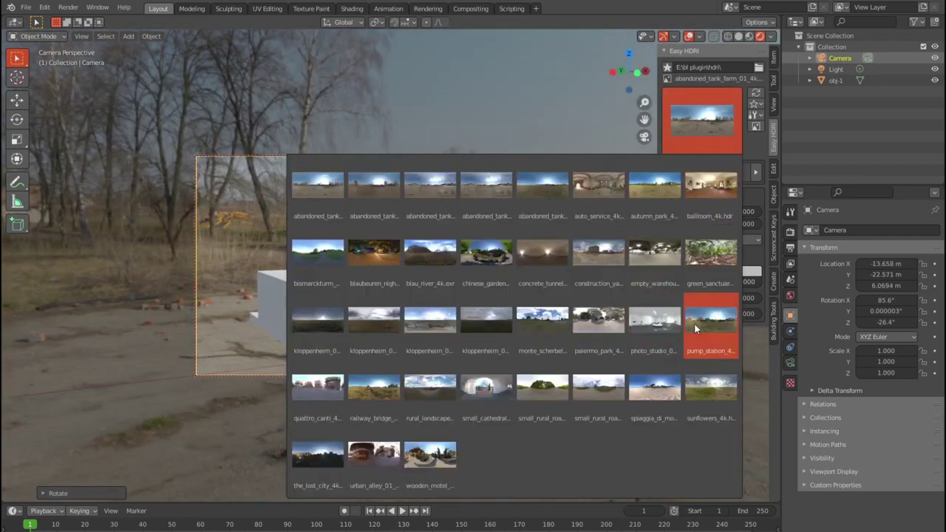
left_click(538, 391)
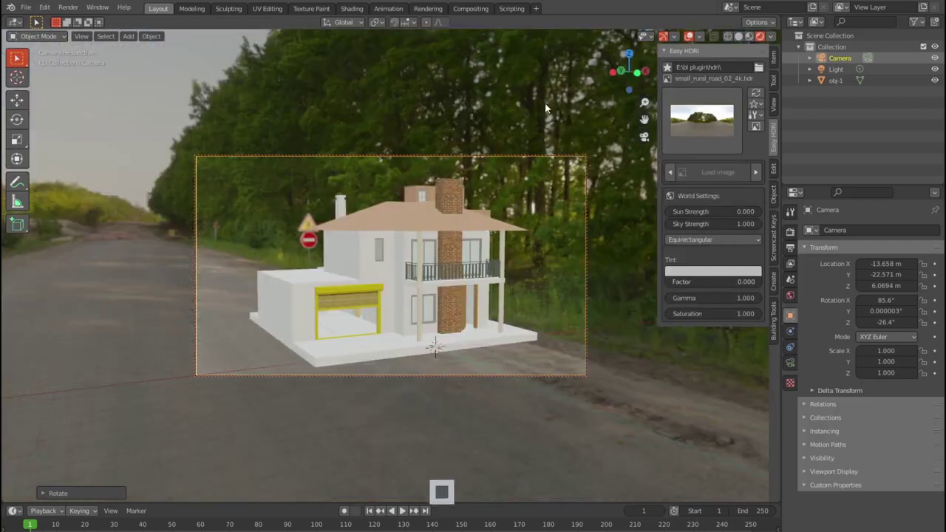
scroll(449, 237, "down", 3)
scroll(449, 238, "down", 2)
scroll(449, 240, "up", 3)
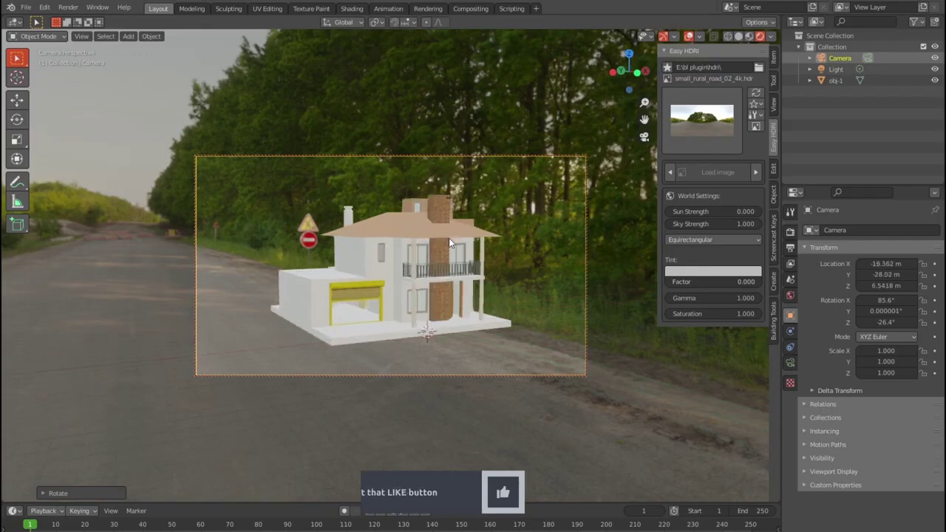
mouse_move(410, 252)
middle_mouse_down()
mouse_move(359, 254)
mouse_move(419, 256)
middle_mouse_up()
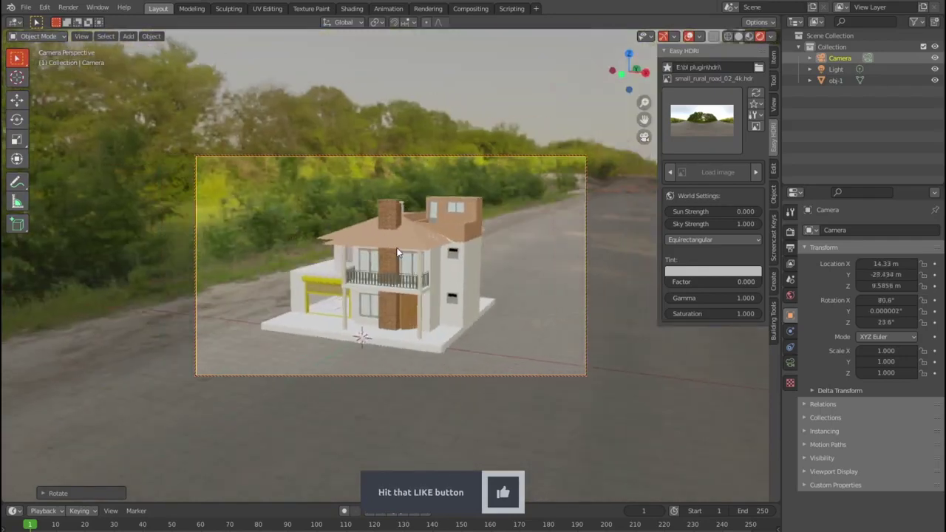
Step: Check the HDRI projection options, keeping Equirectangular
scroll(418, 257, "up", 3)
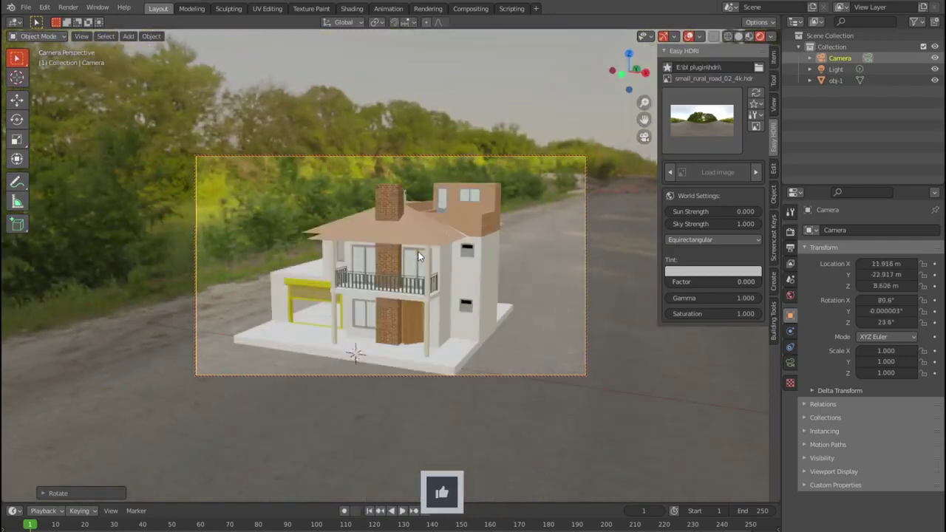
scroll(419, 256, "down", 2)
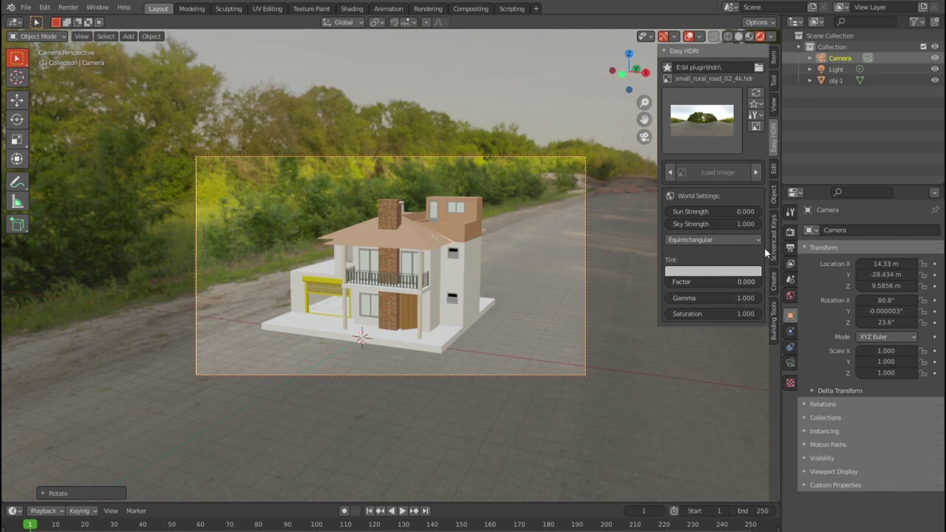
left_click(702, 242)
left_click(702, 244)
Step: Frame the house on the rural road and make the timeline area taller
mouse_move(473, 272)
middle_mouse_down()
mouse_move(526, 272)
mouse_move(512, 276)
middle_mouse_up()
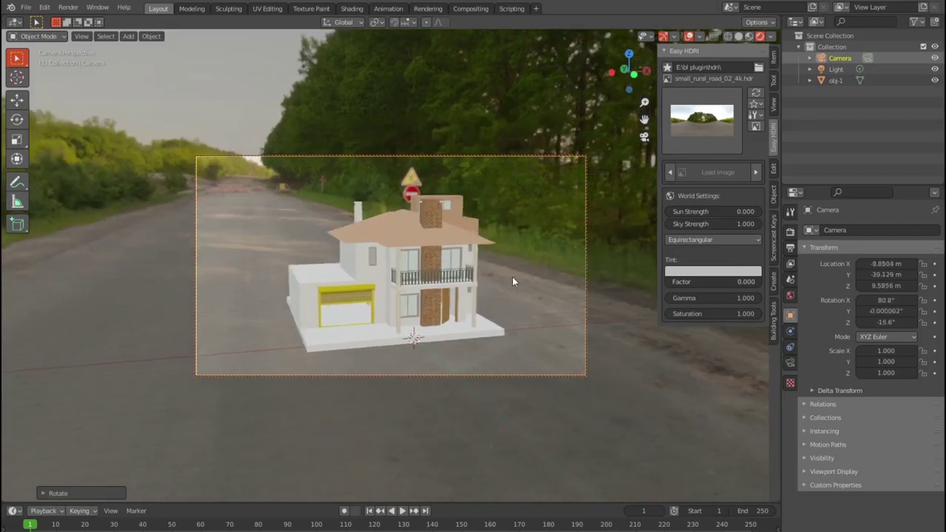
scroll(512, 276, "down", 2)
left_click_drag(315, 481, 146, 309)
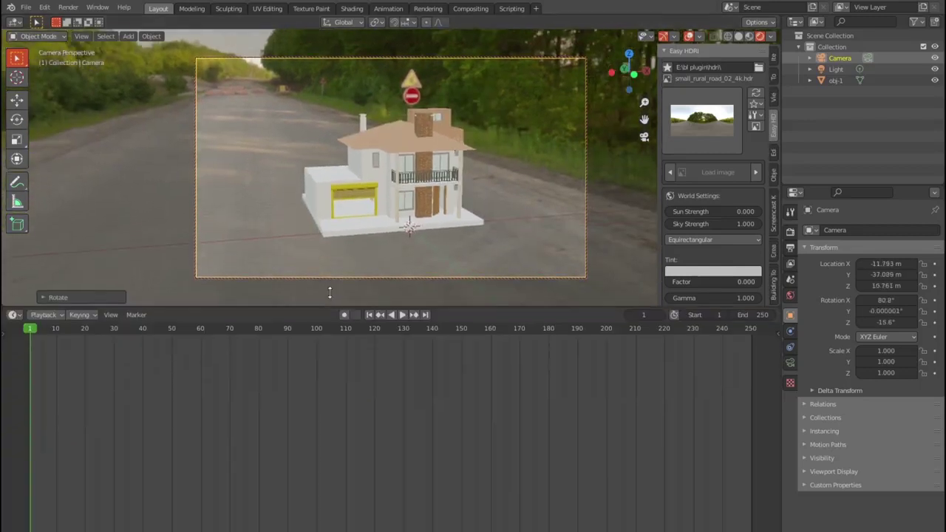
Step: Turn the timeline area into a Shader Editor showing the World nodes
left_click(13, 299)
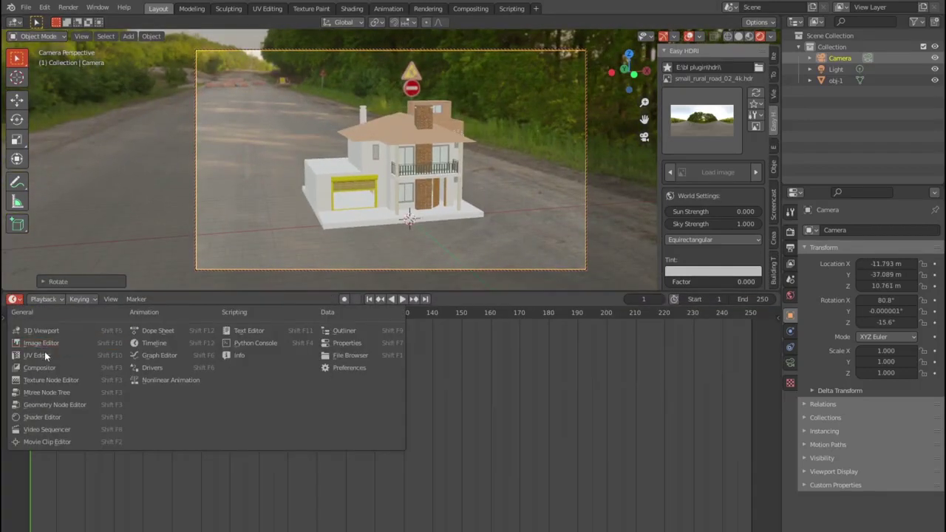
left_click(69, 417)
left_click(61, 301)
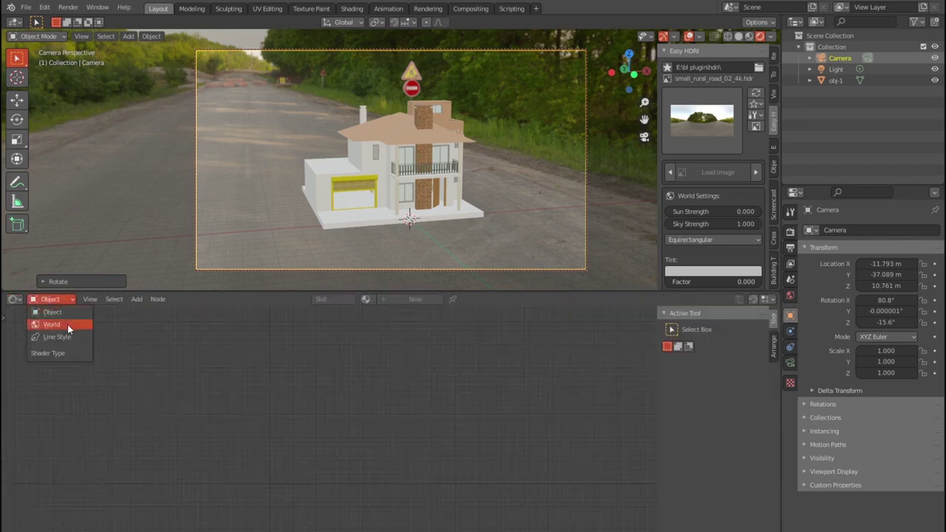
left_click(69, 328)
Step: Lower the Mapping node's Scale to X 0.600, Y 0.100, Z 0.600
scroll(475, 403, "up", 2)
scroll(407, 392, "up", 1)
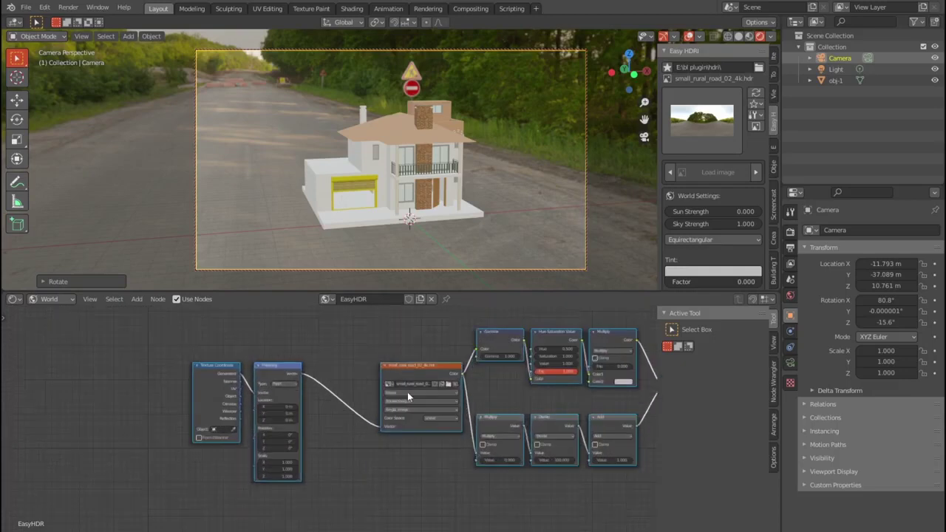
scroll(341, 449, "up", 2)
scroll(341, 449, "up", 1)
middle_click_drag(320, 441, 333, 446)
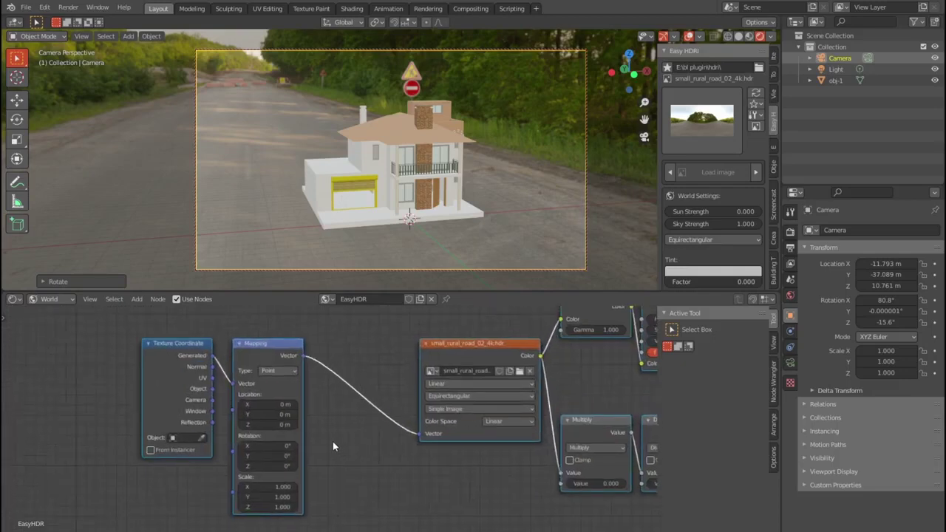
mouse_move(281, 497)
left_mouse_down()
mouse_move(251, 496)
mouse_move(296, 497)
mouse_move(266, 487)
mouse_move(295, 487)
mouse_move(291, 507)
mouse_move(266, 507)
left_mouse_up()
Step: Try kloppenheim_07_4k, then quattro_canti as the HDRI background
left_click(707, 140)
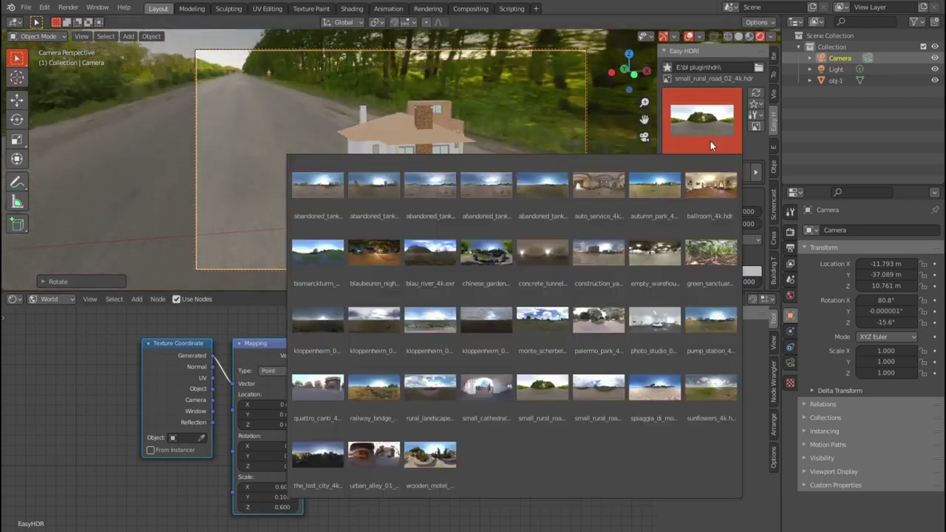
left_click(509, 334)
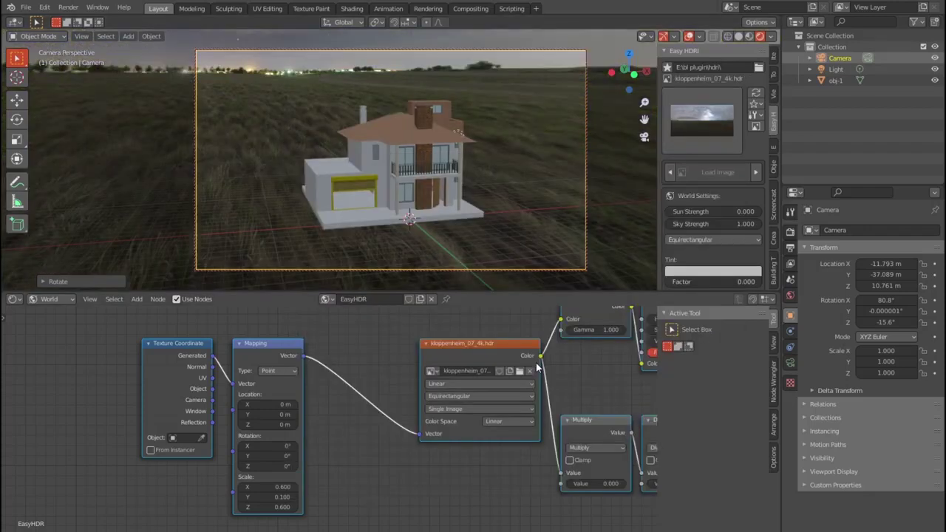
left_click(705, 116)
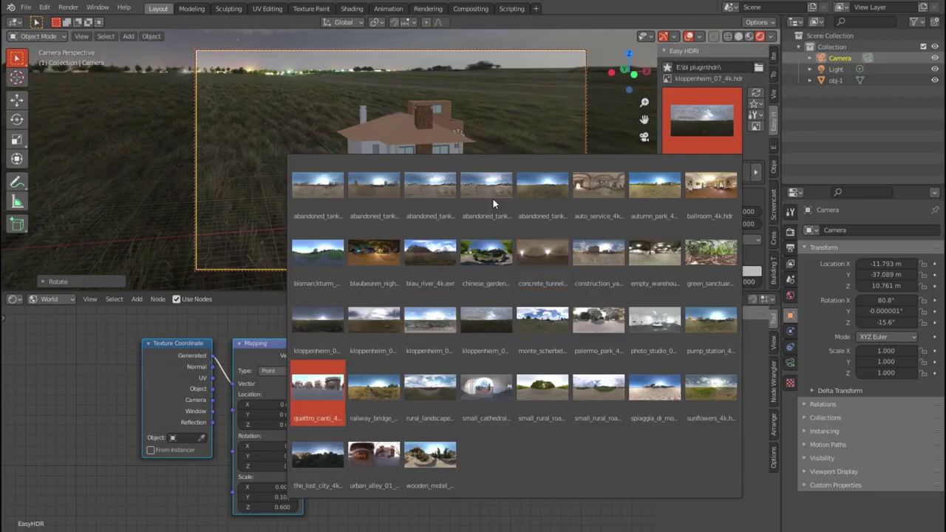
key("Return")
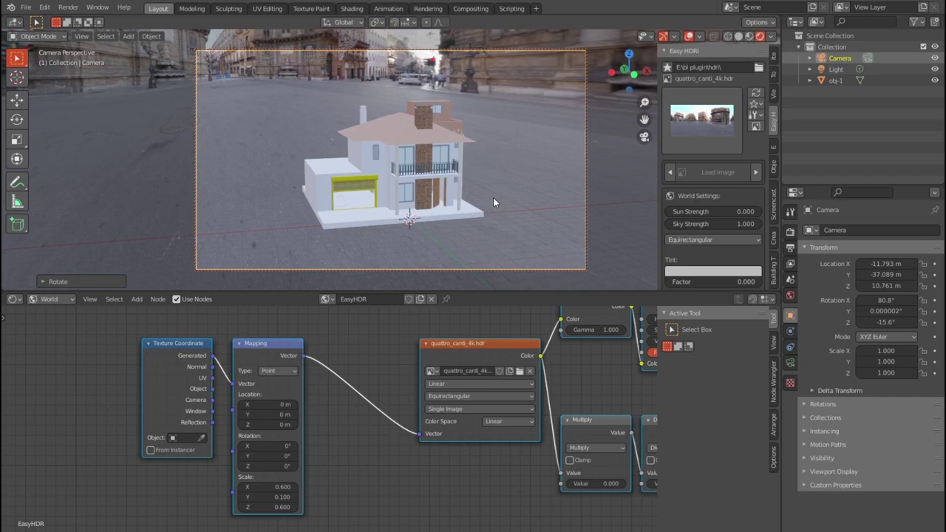
Step: Set all three Mapping scale values to 0.6, then lower Scale X
left_click_drag(273, 487, 274, 507)
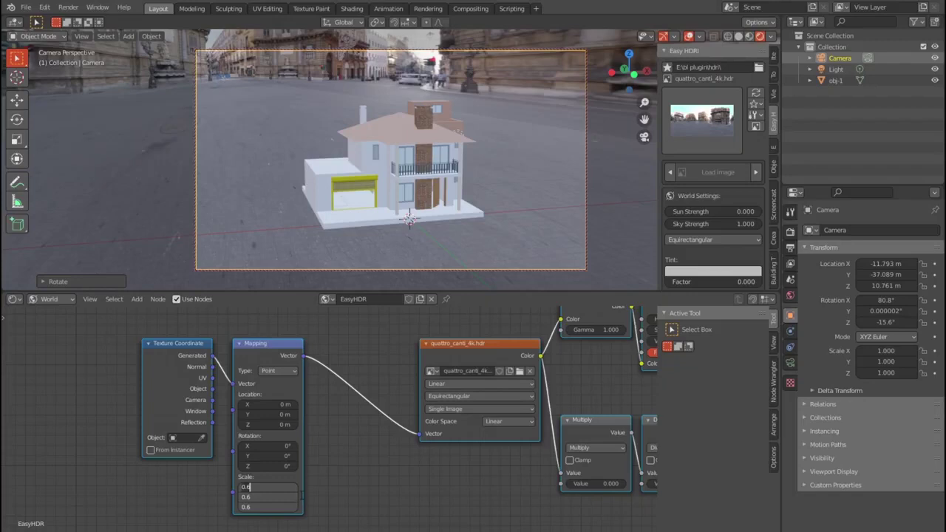
key("Return")
mouse_move(293, 490)
left_mouse_down()
mouse_move(248, 497)
mouse_move(296, 496)
mouse_move(252, 497)
mouse_move(296, 507)
mouse_move(279, 506)
left_mouse_up()
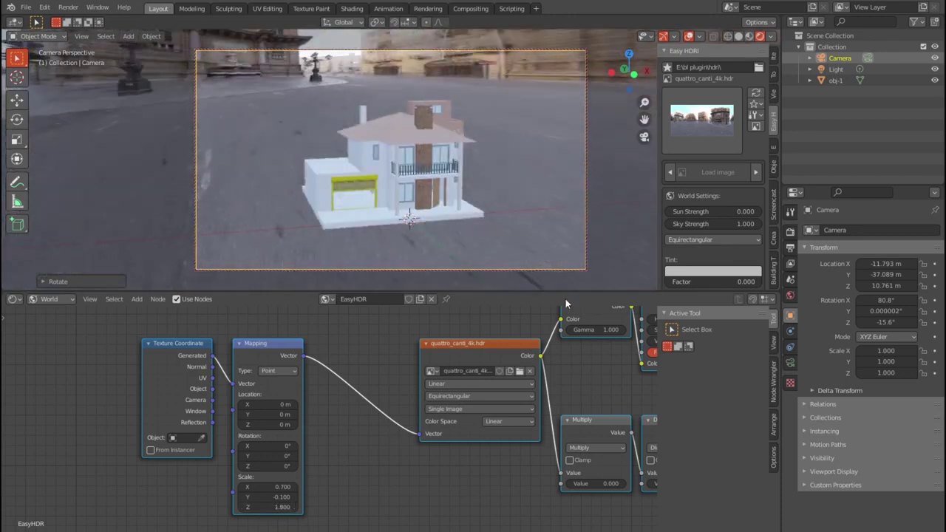
Step: Load autumn_park_4k.hdr as the background and bring the camera closer to the house
left_click(723, 127)
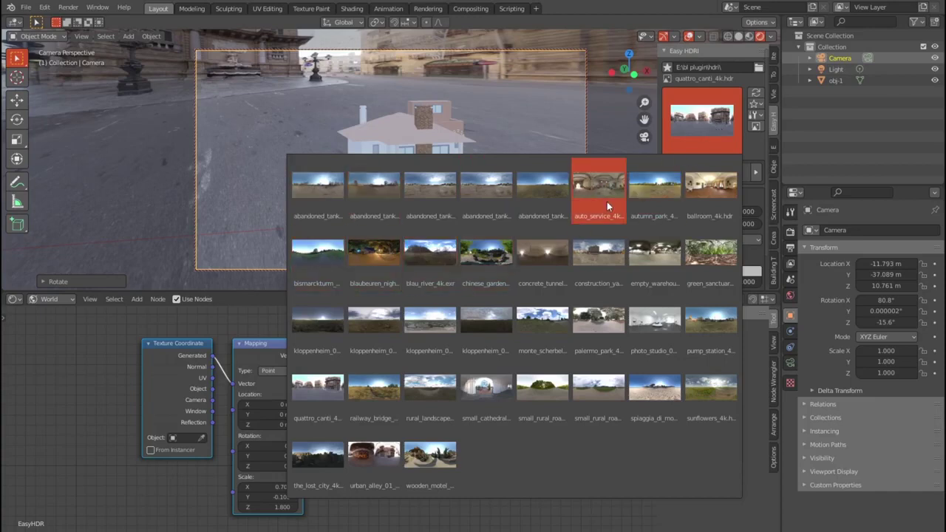
left_click(670, 190)
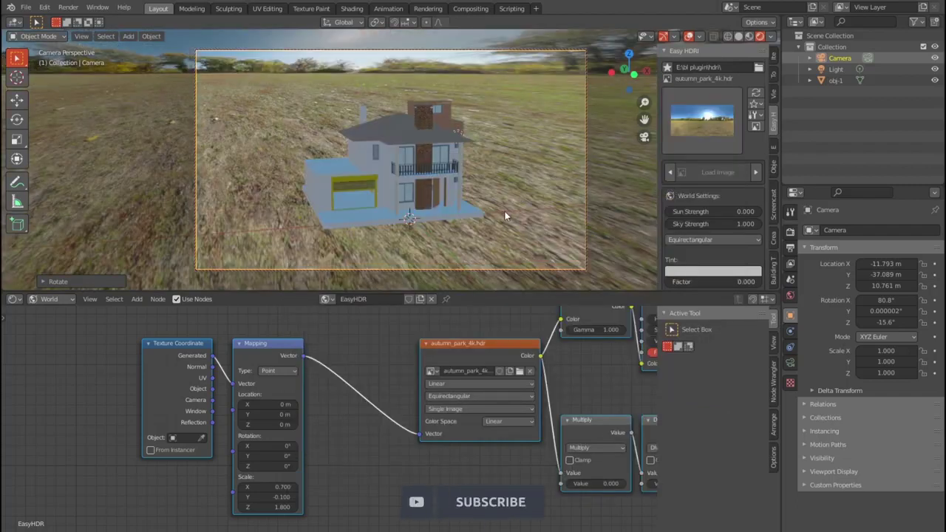
mouse_move(507, 210)
middle_mouse_down()
mouse_move(513, 201)
mouse_move(502, 198)
mouse_move(401, 207)
middle_mouse_up()
scroll(399, 206, "up", 2)
scroll(397, 205, "up", 1)
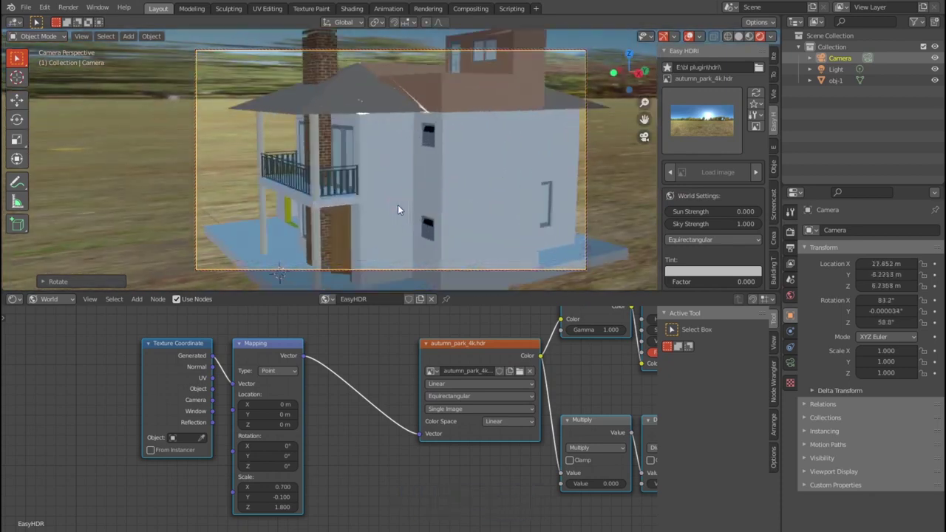
scroll(398, 204, "down", 1)
Step: Raise the Light straight up along Z above the roof
left_click(376, 124)
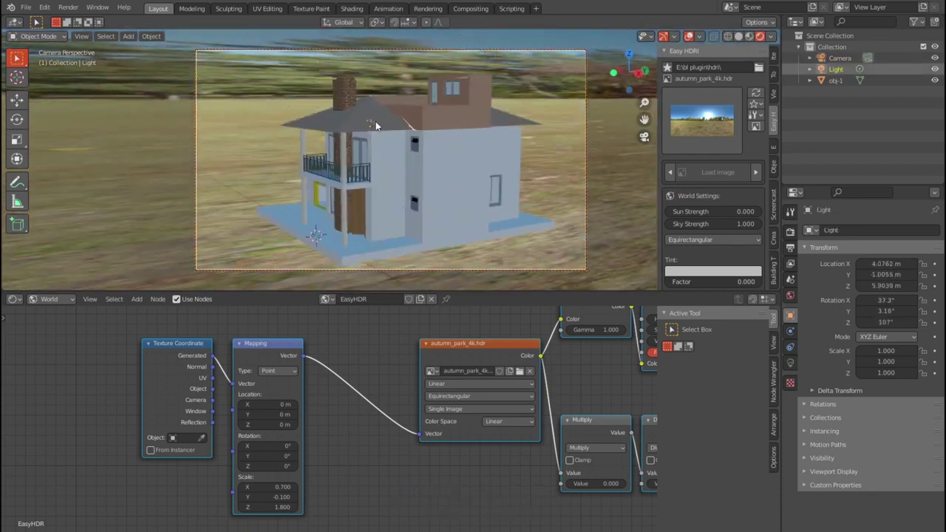
key("g")
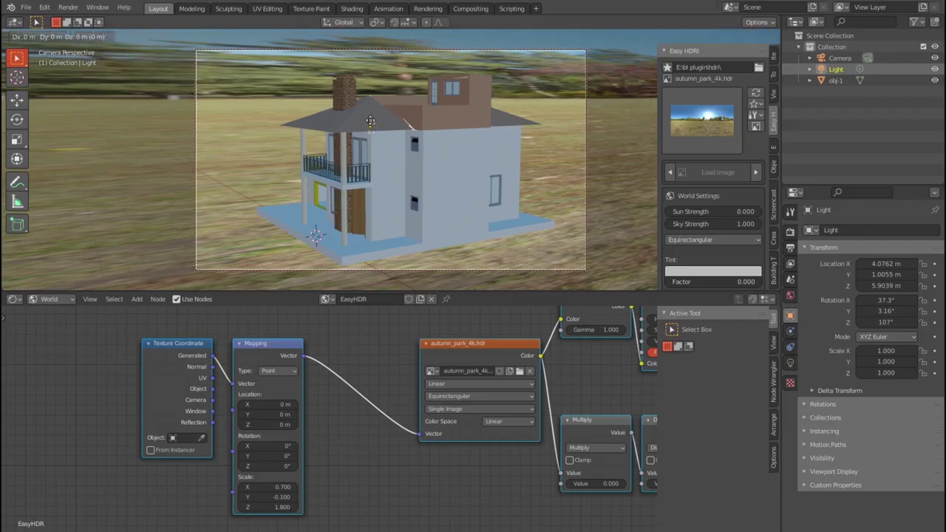
key("z")
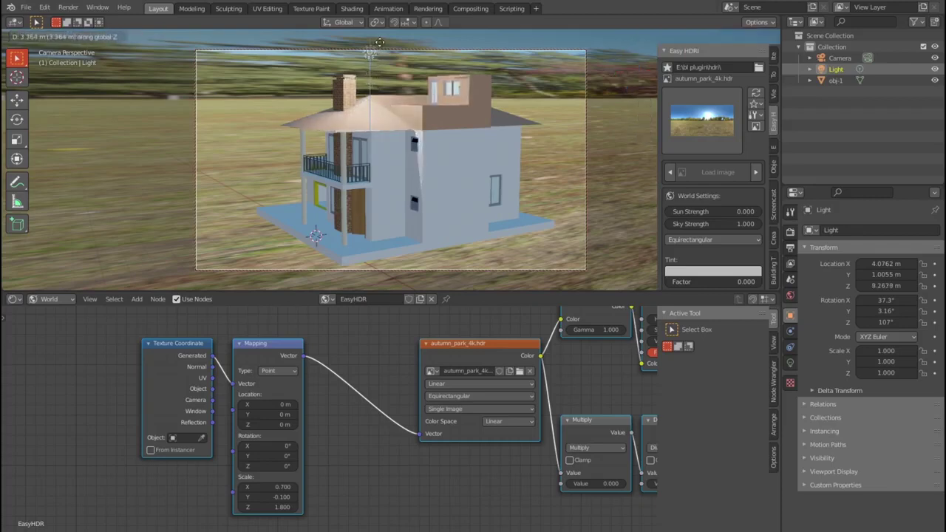
left_click(378, 32)
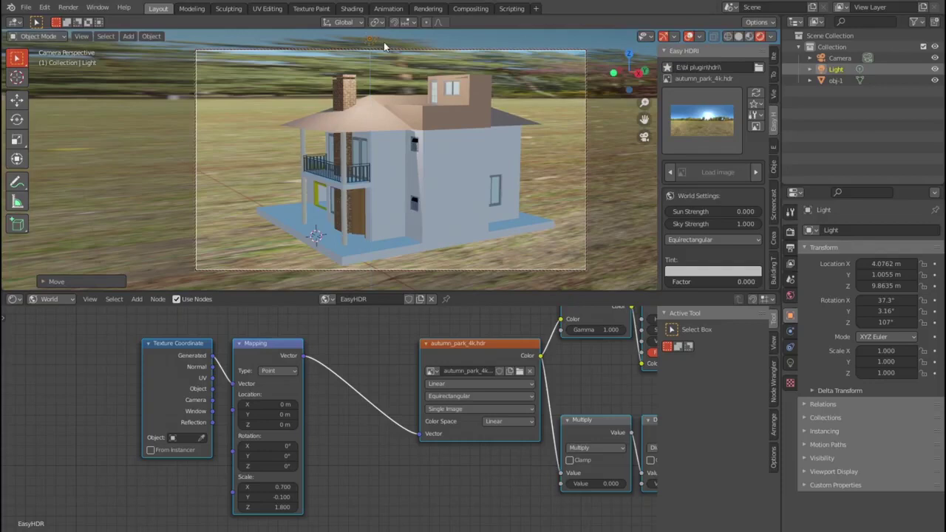
scroll(430, 136, "down", 2)
middle_click_drag(448, 167, 586, 170)
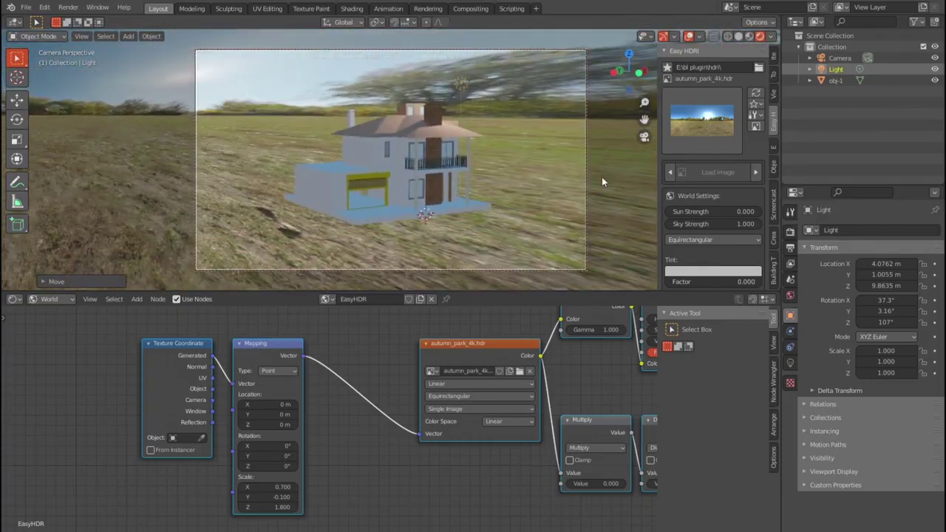
Step: Make the light a Sun lamp with Strength 1.000
left_click(790, 363)
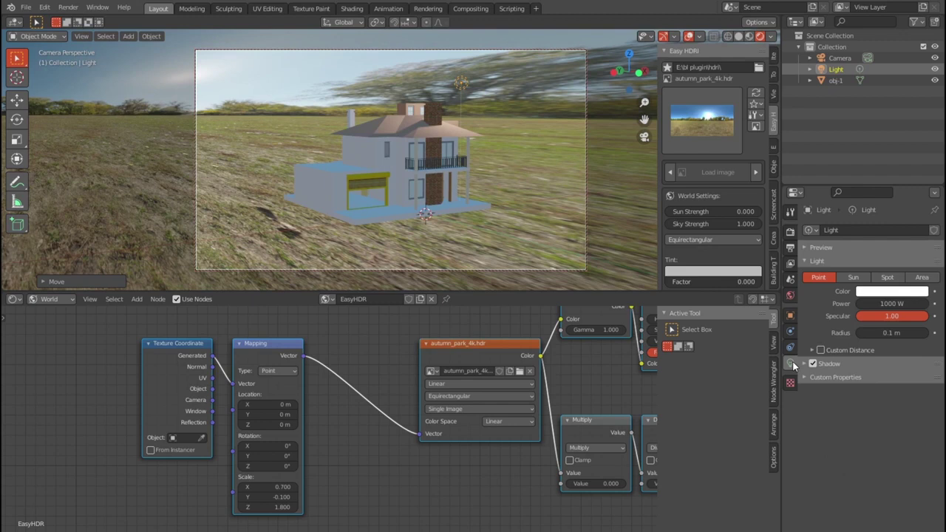
left_click(857, 279)
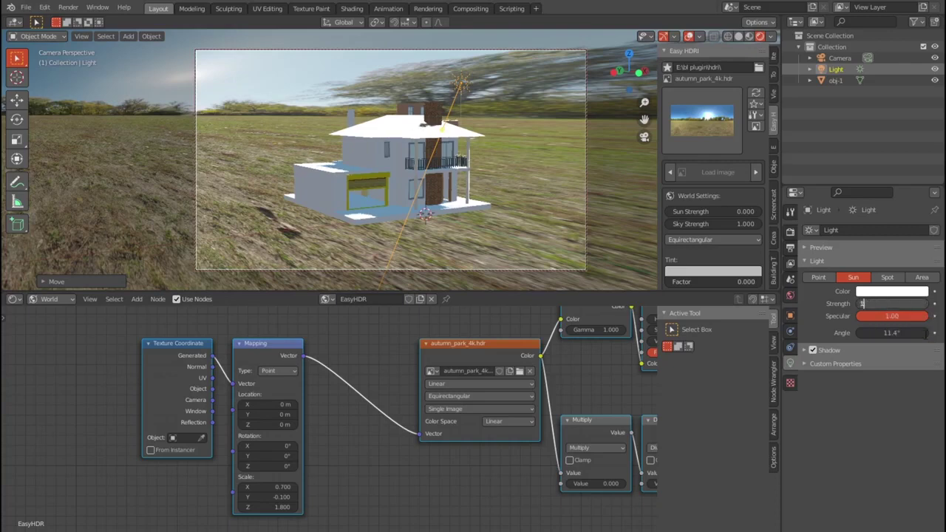
key("Return")
mouse_move(413, 229)
middle_mouse_down()
mouse_move(342, 235)
mouse_move(455, 237)
middle_mouse_up()
scroll(452, 230, "up", 2)
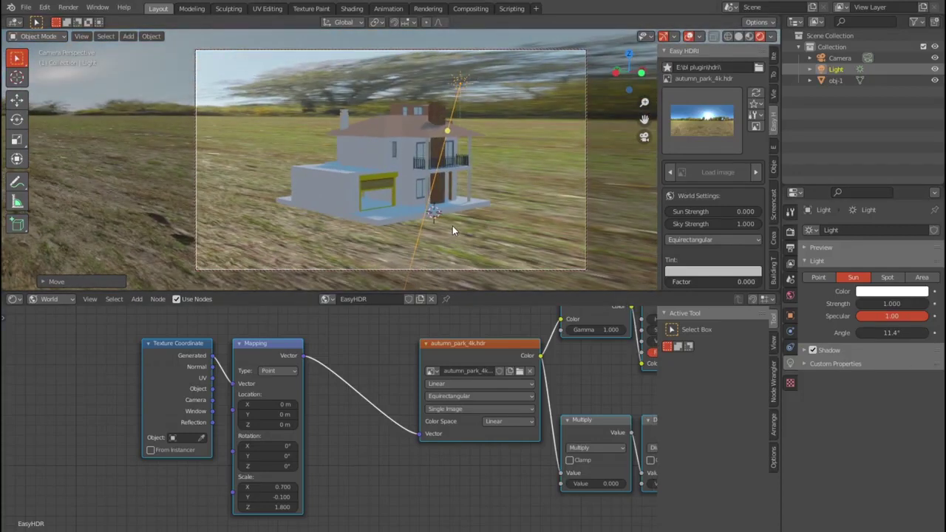
scroll(452, 226, "down", 1)
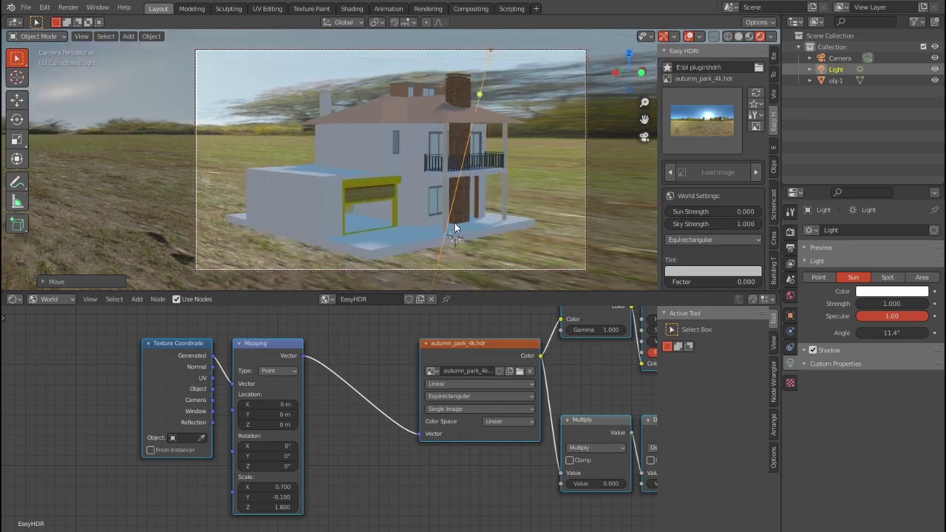
scroll(454, 223, "down", 1)
Step: Load monte_scherbelino_4k.hdr and reset the Mapping scale to 1, 1, 1
left_click(679, 137)
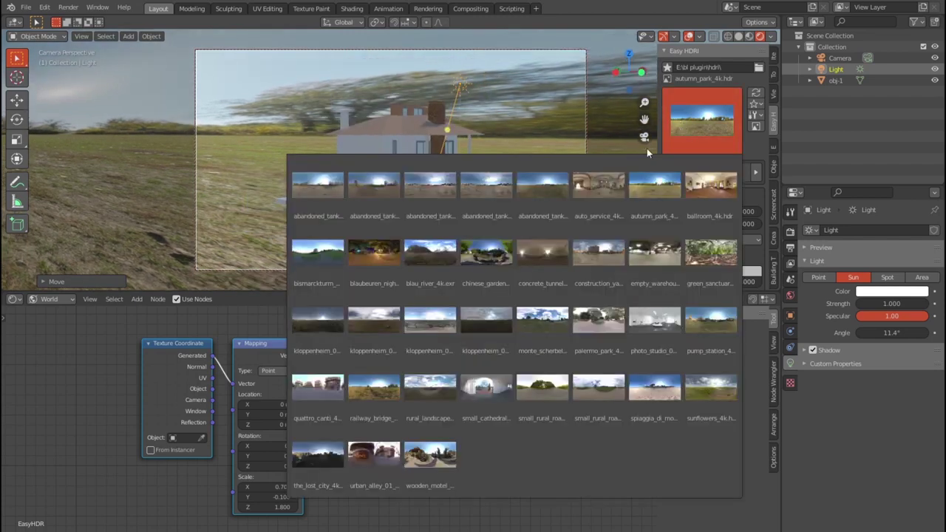
left_click(556, 320)
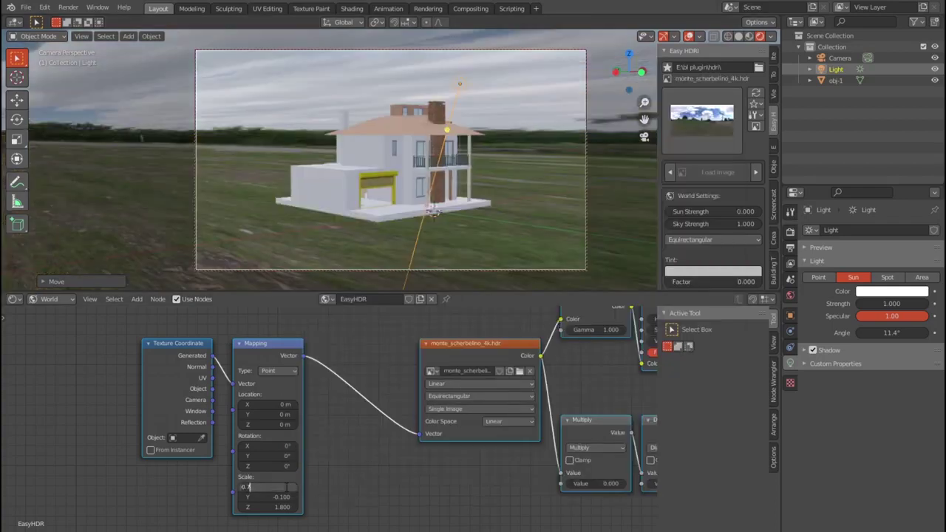
key("Tab")
type("0")
key("Tab")
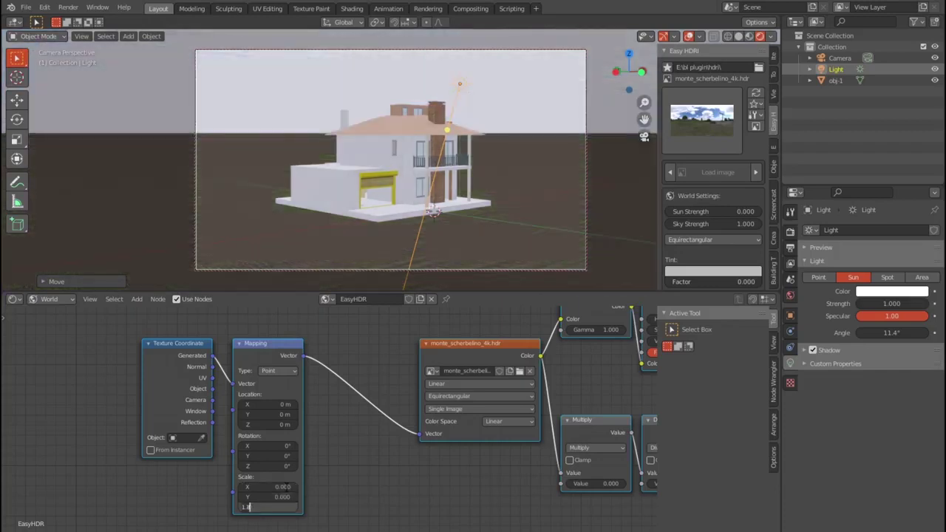
type("0.000")
key("Tab")
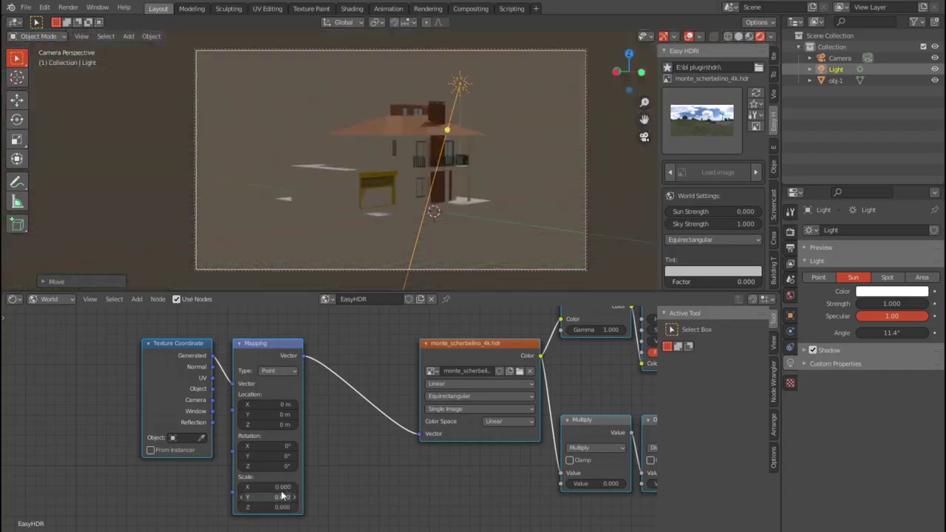
type("1")
key("Tab")
type("1")
key("Tab")
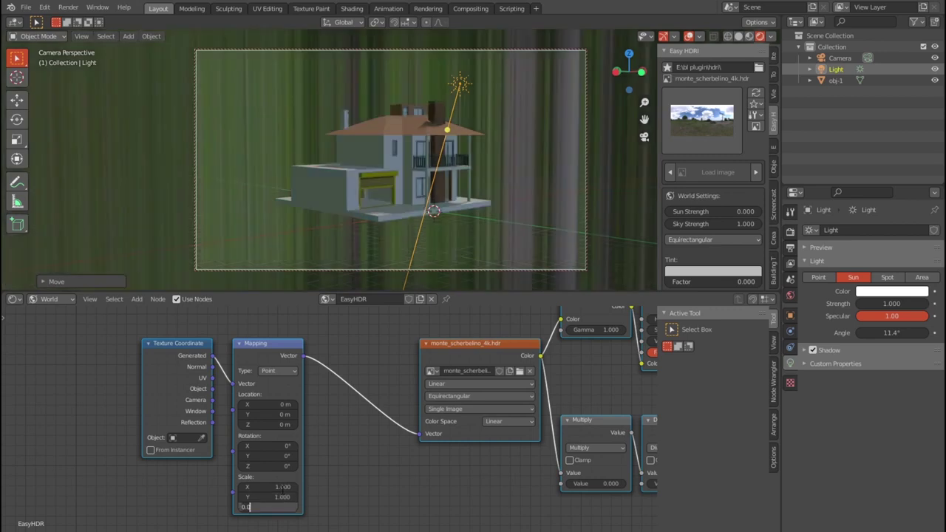
key("Return")
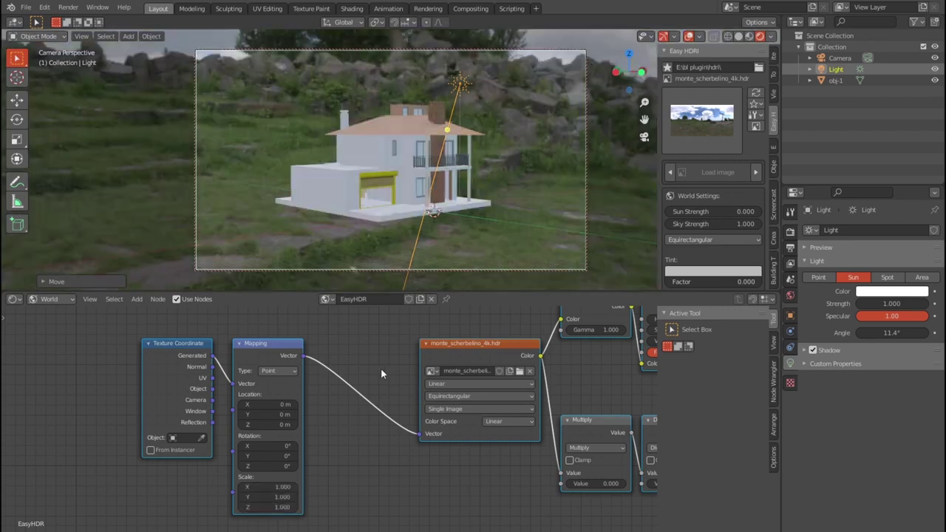
Step: Rotate the background to -0.7°, 1.1°, 159°, shift X to -0.4 m, and shrink the node editor
mouse_move(284, 456)
left_mouse_down()
mouse_move(294, 456)
mouse_move(274, 446)
mouse_move(297, 467)
mouse_move(278, 445)
mouse_move(286, 466)
mouse_move(289, 456)
mouse_move(281, 456)
left_mouse_up()
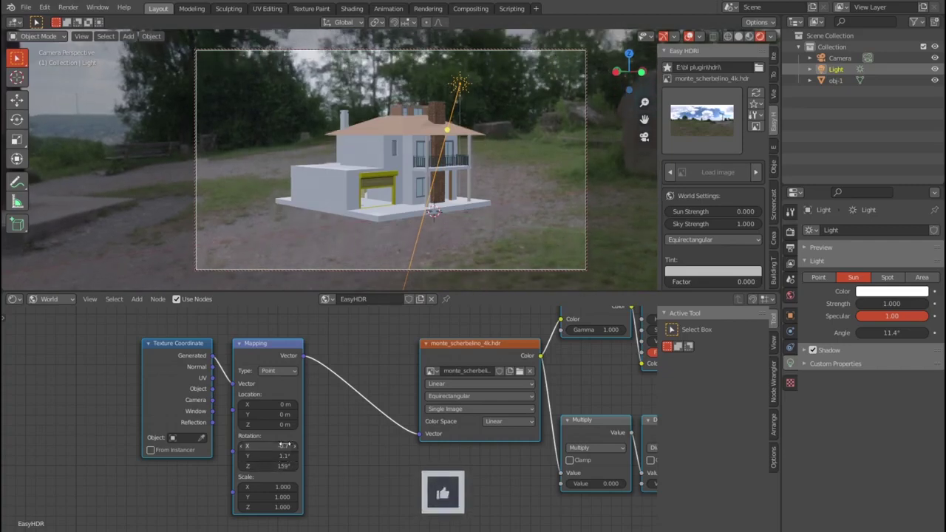
left_click_drag(284, 404, 279, 404)
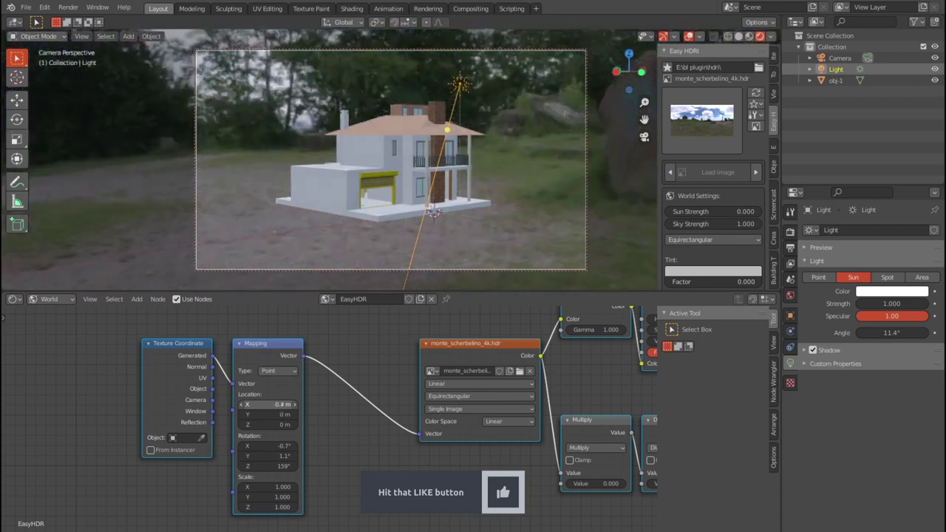
left_click_drag(279, 404, 281, 405)
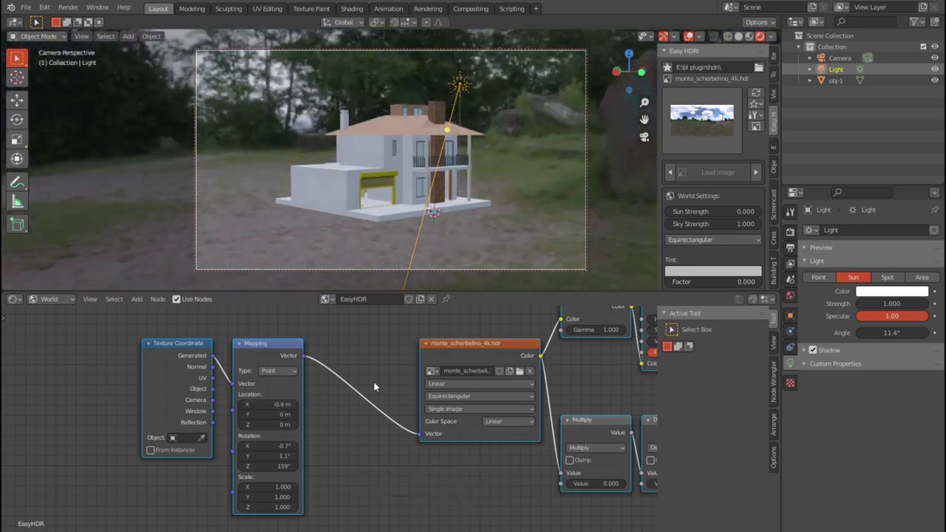
left_click_drag(546, 289, 556, 495)
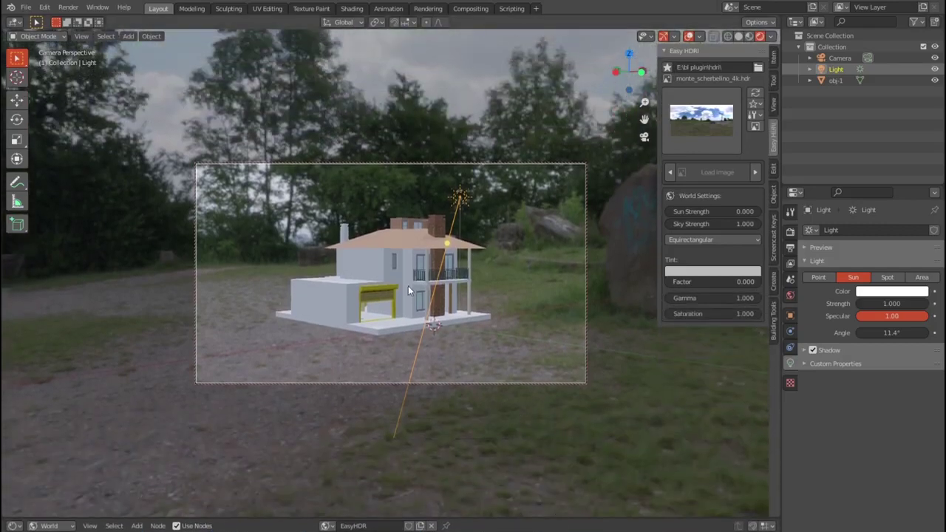
Step: Select the house obj-1 and rescale it
left_click(408, 286)
key("s")
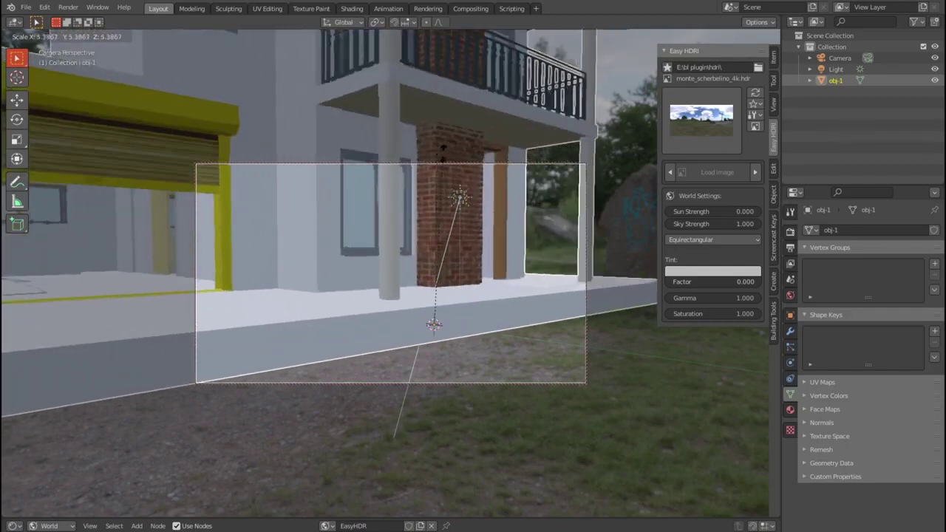
left_click(455, 131)
Step: Step through undo and redo to settle on the chosen house size
key("ctrl+z")
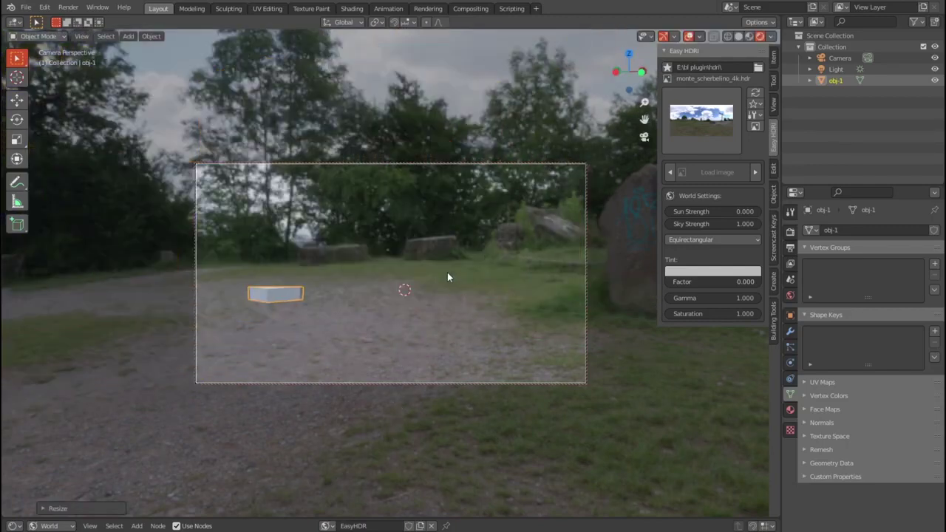
key("ctrl+shift+z")
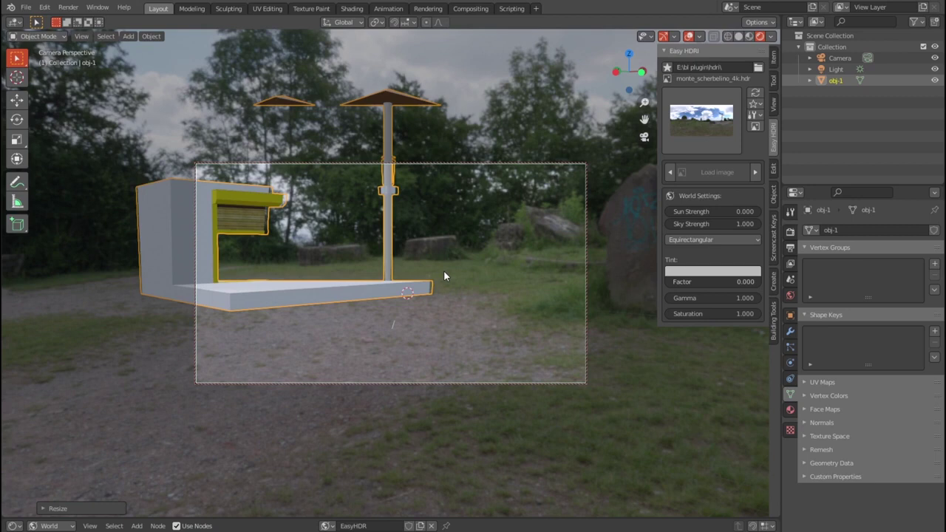
key("ctrl+shift+z")
key("ctrl+z")
key("ctrl+shift+z")
key("ctrl+z")
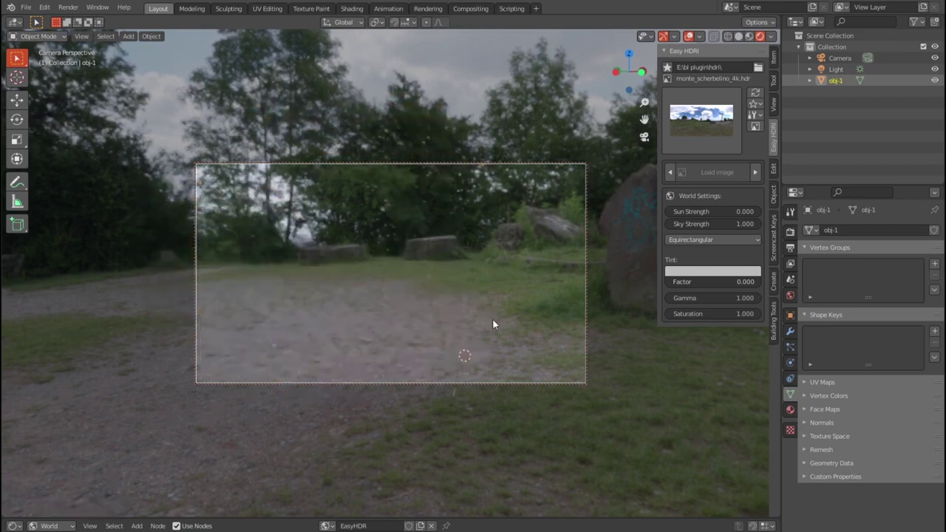
key("ctrl+z")
key("ctrl+shift+z")
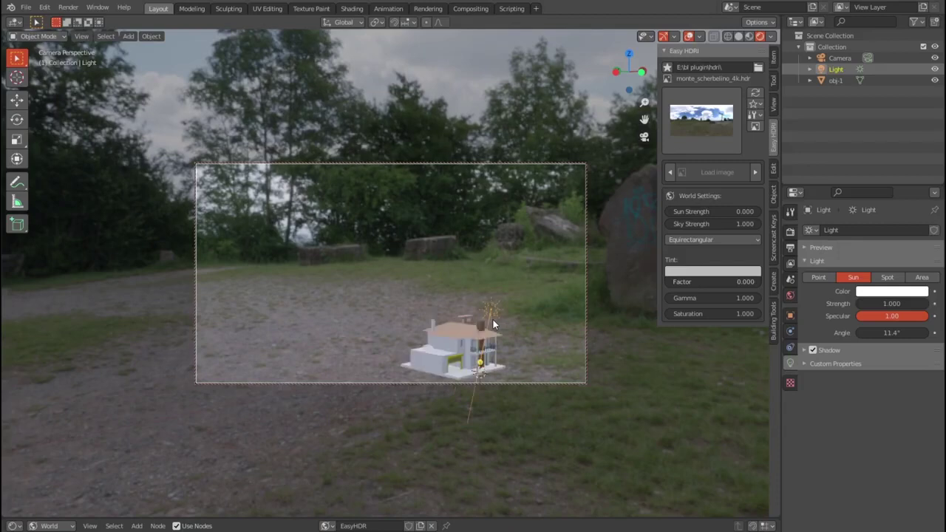
key("ctrl+shift+z")
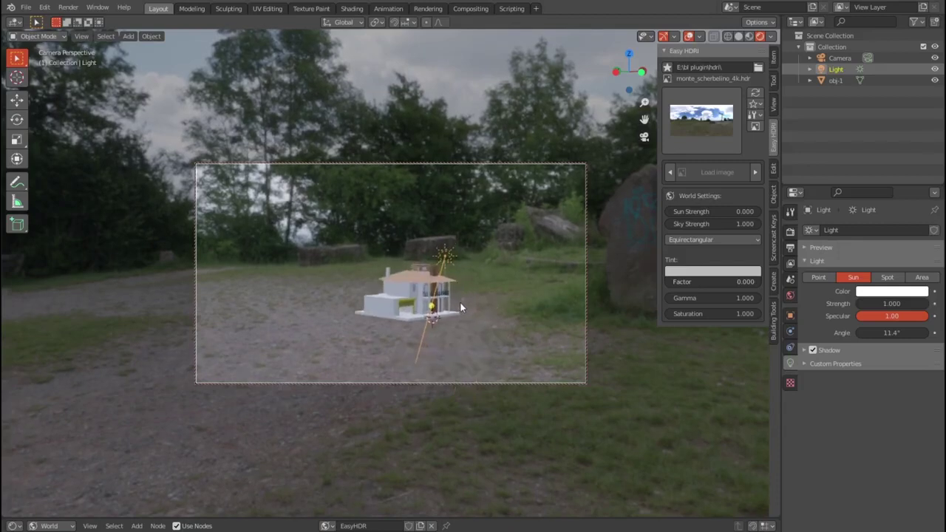
key("ctrl+shift+z")
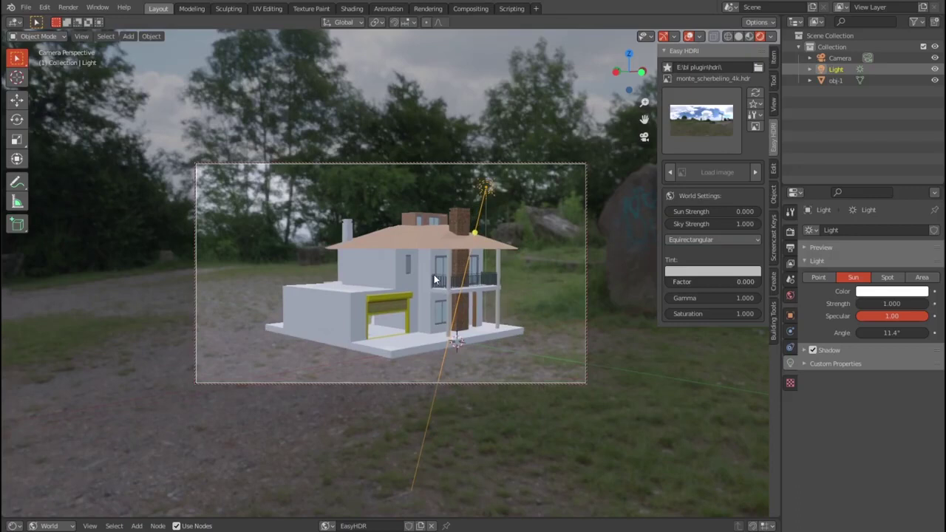